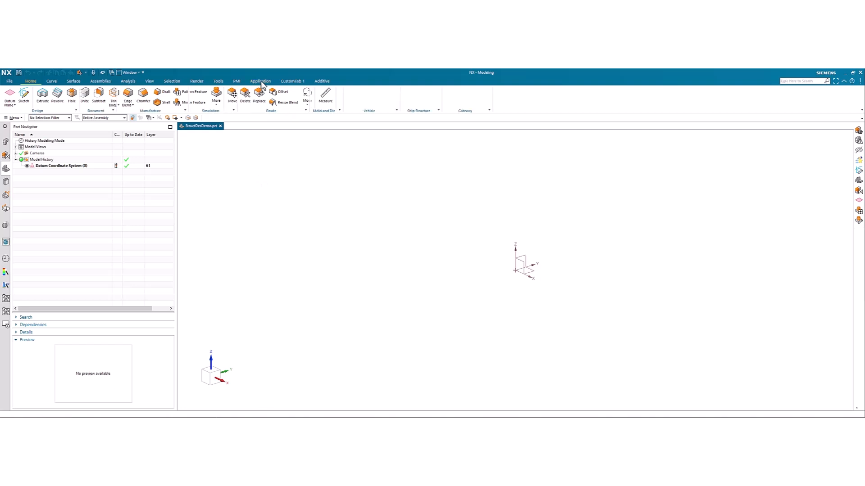
Switch to the Structure Designer application and create a new structure with the EN-DIN library and the default up and reference directions
left_click(72, 95)
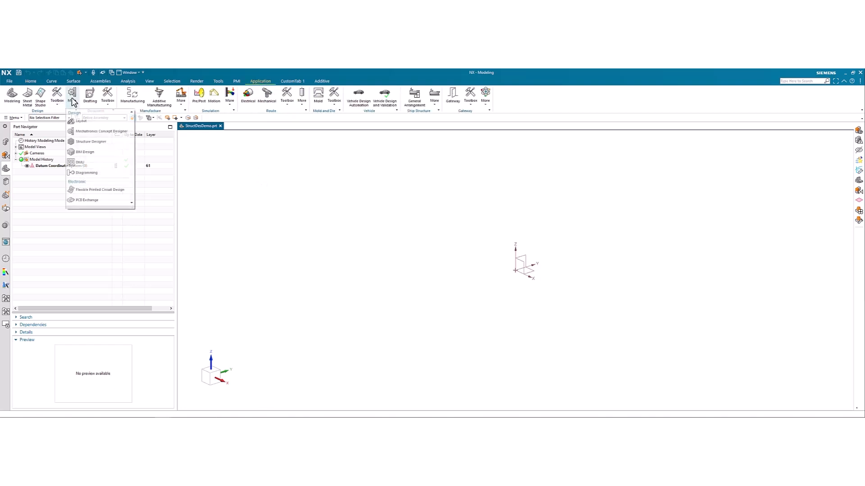
left_click(102, 143)
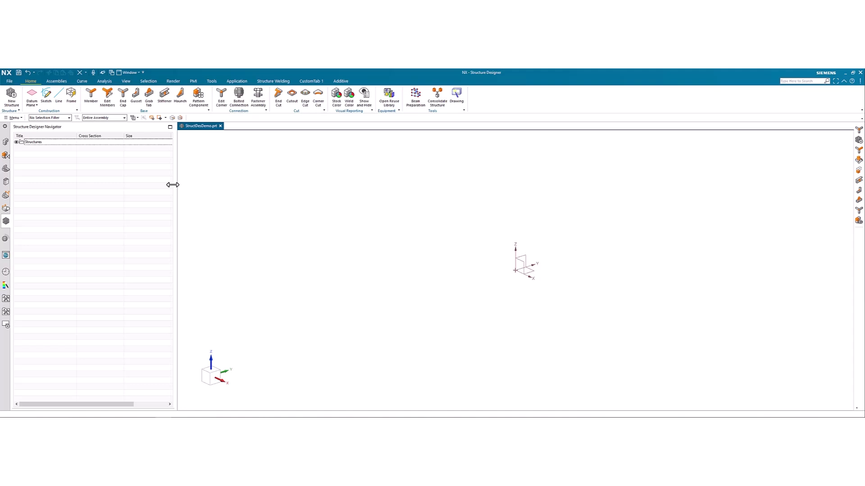
left_click(12, 97)
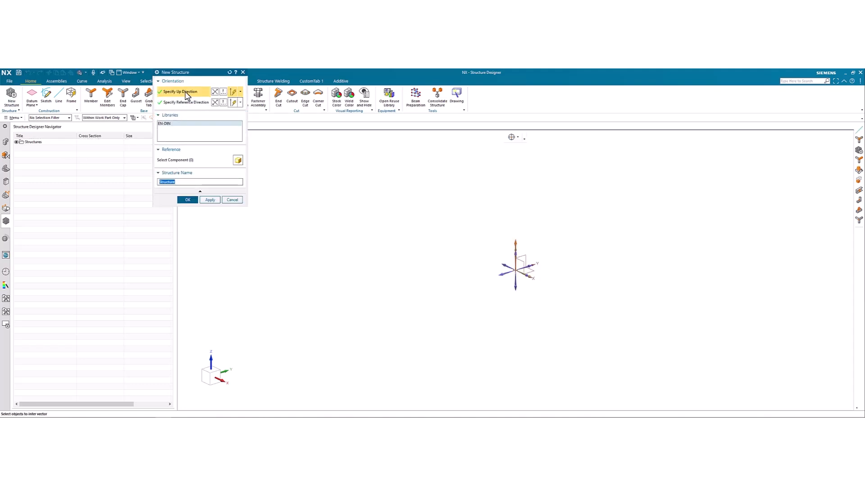
left_click(174, 103)
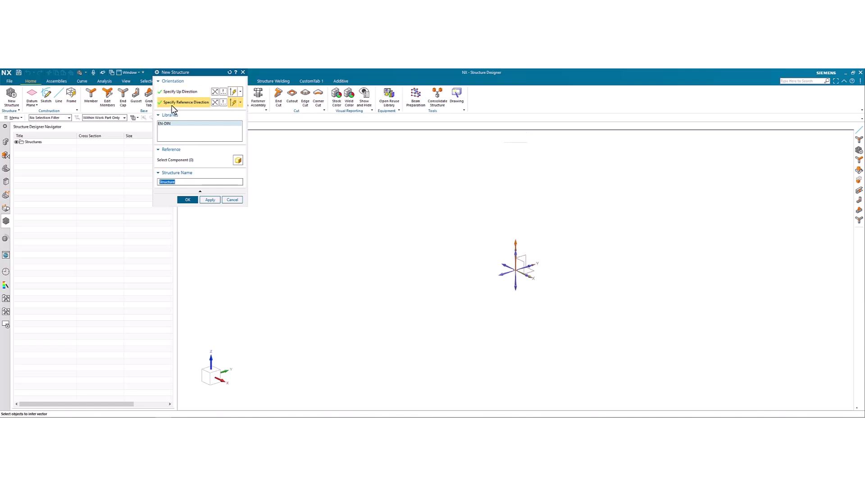
left_click(187, 200)
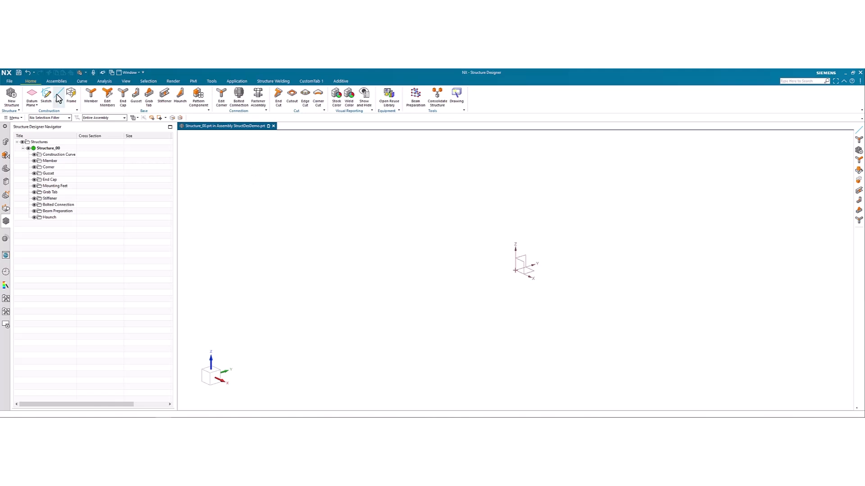
Start a sketch on the front XZ plane of the datum coordinate system
left_click(42, 93)
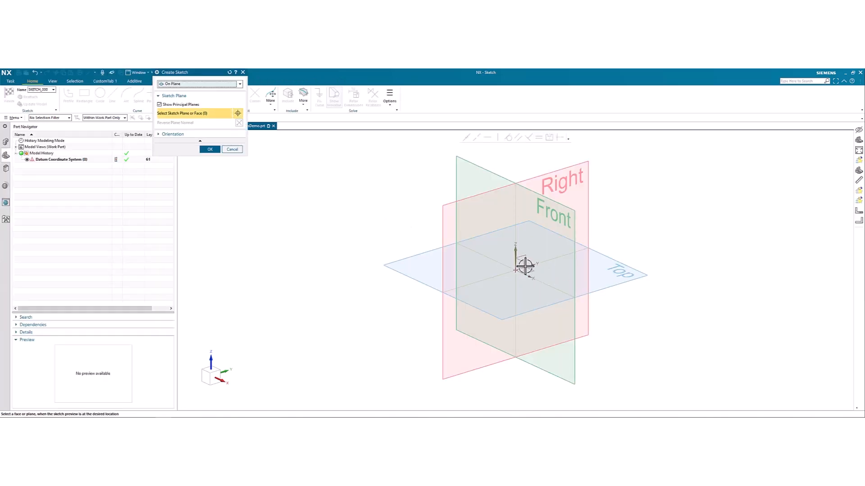
left_click(524, 265)
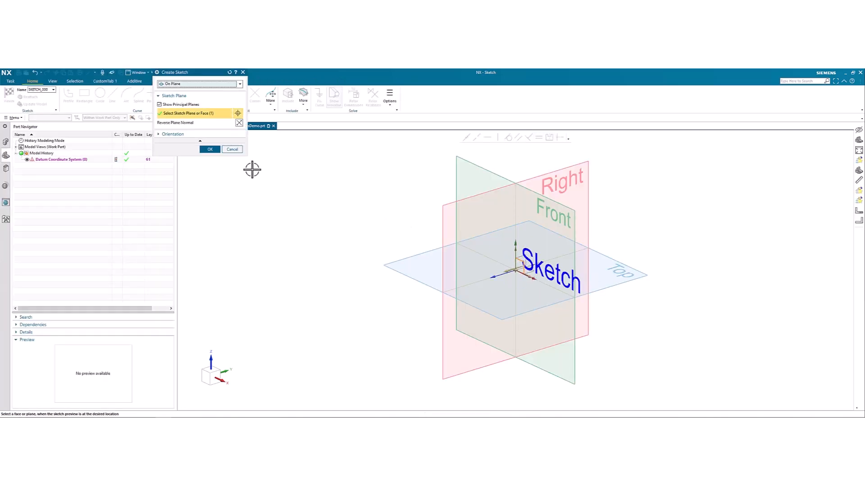
left_click(209, 150)
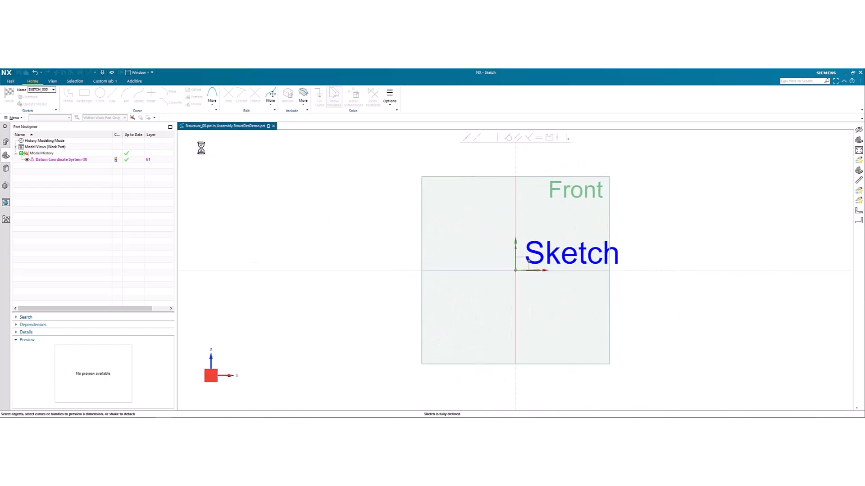
Draw a closed line outline: 400 mm vertical from the origin, slope down to about X 191, Y 200, vertical to the X axis, back to the origin
left_click(113, 96)
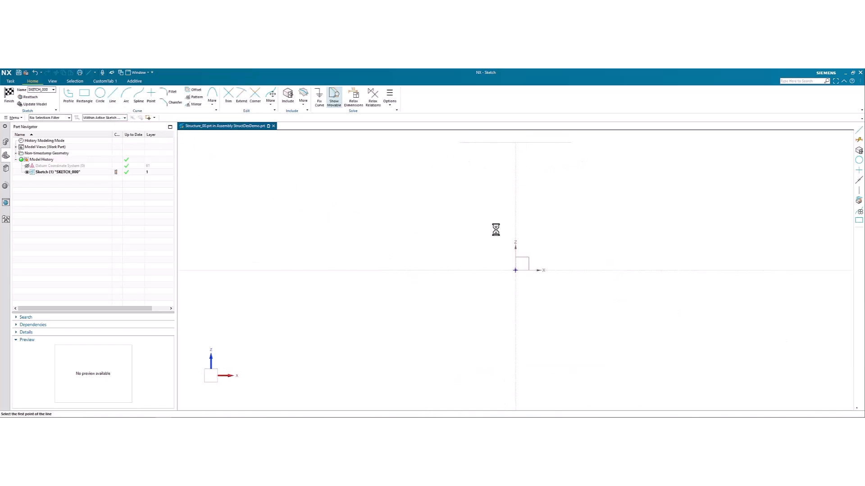
left_click(515, 270)
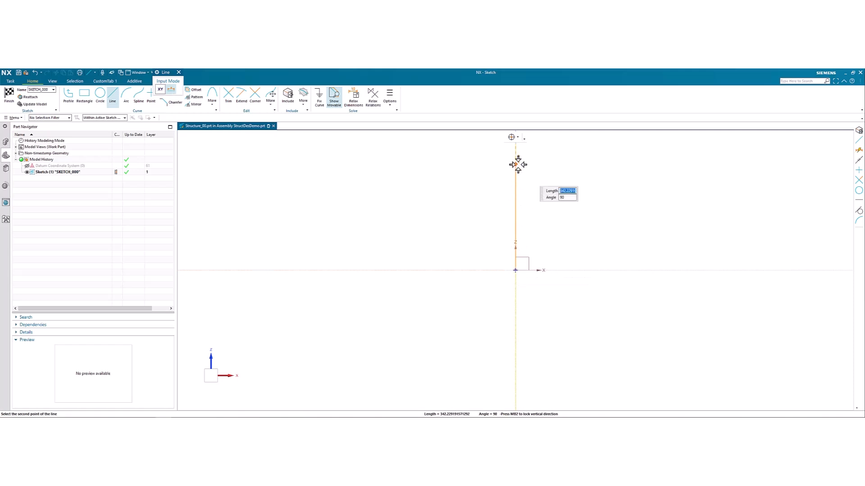
key("Return")
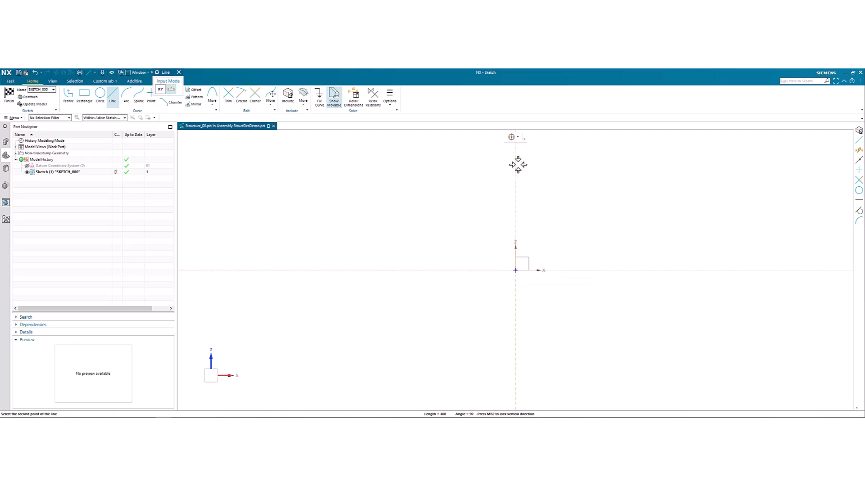
left_click(515, 146)
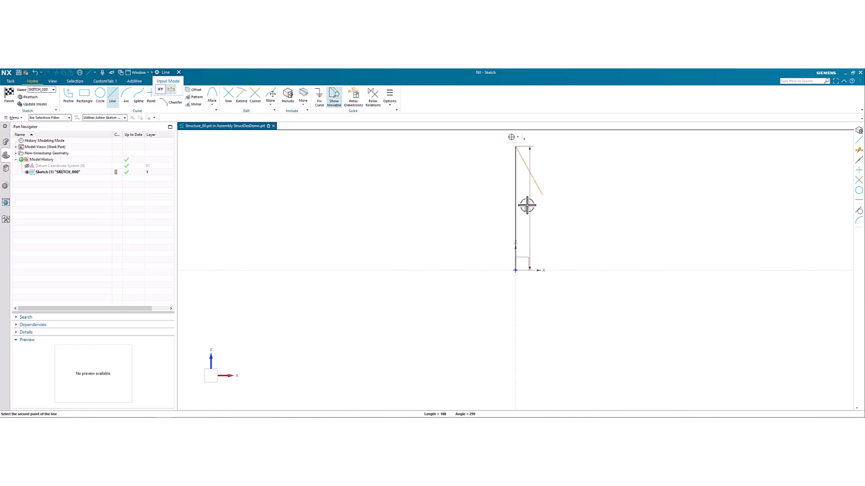
left_click(574, 208)
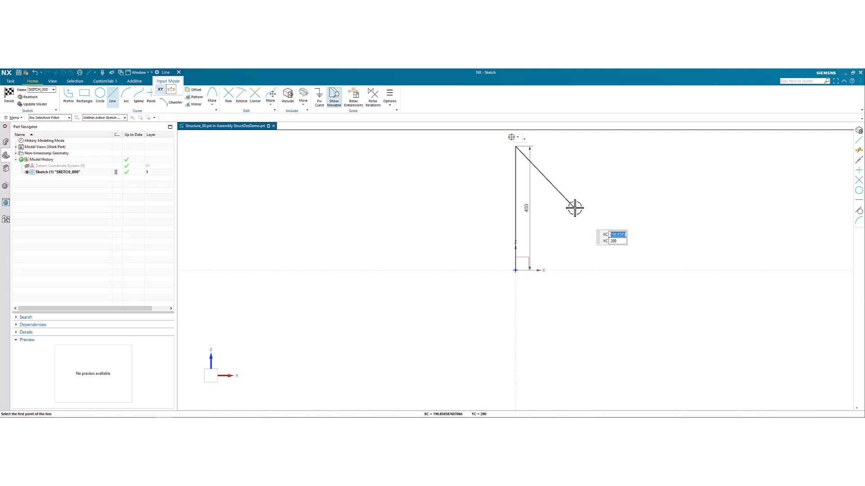
left_click(574, 207)
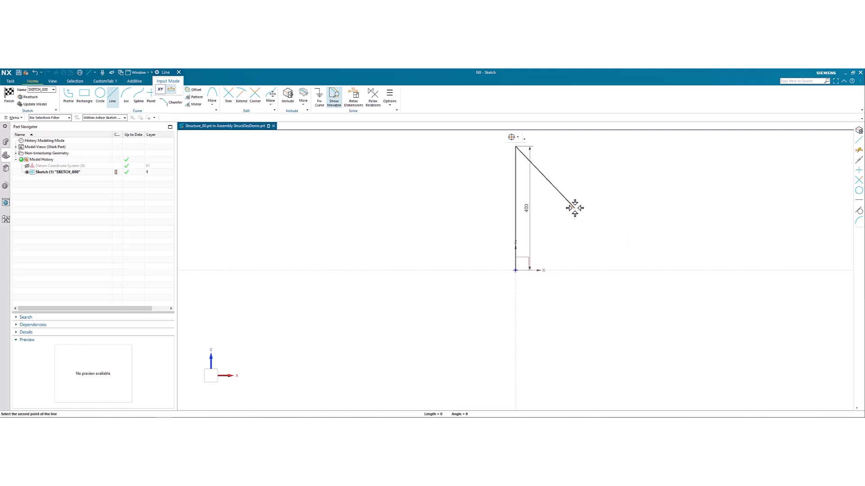
left_click(574, 270)
left_click(574, 270)
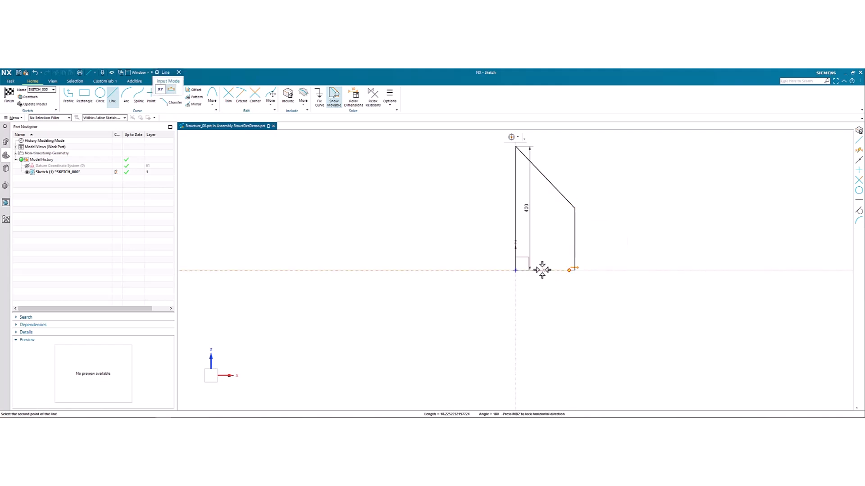
left_click(515, 270)
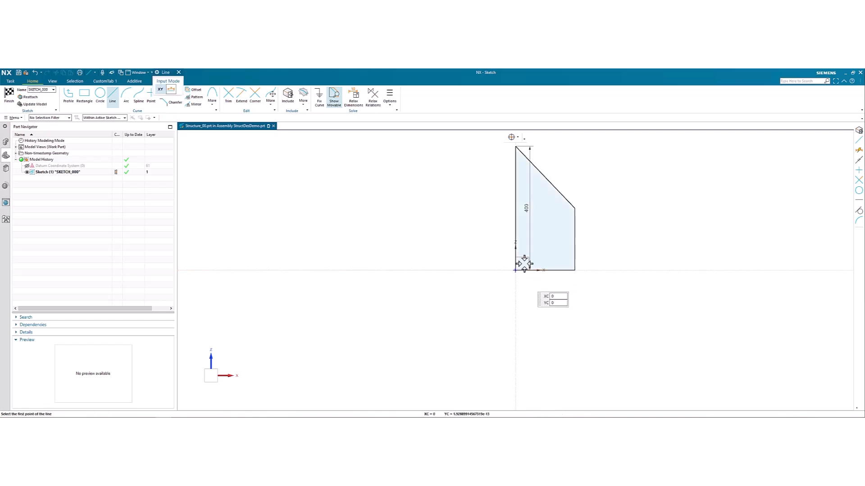
Add a horizontal crossbar at the slope's lower end and a diagonal brace to the outline's lower outer corner, and finish the sketch
left_click(574, 207)
left_click(516, 208)
left_click(516, 208)
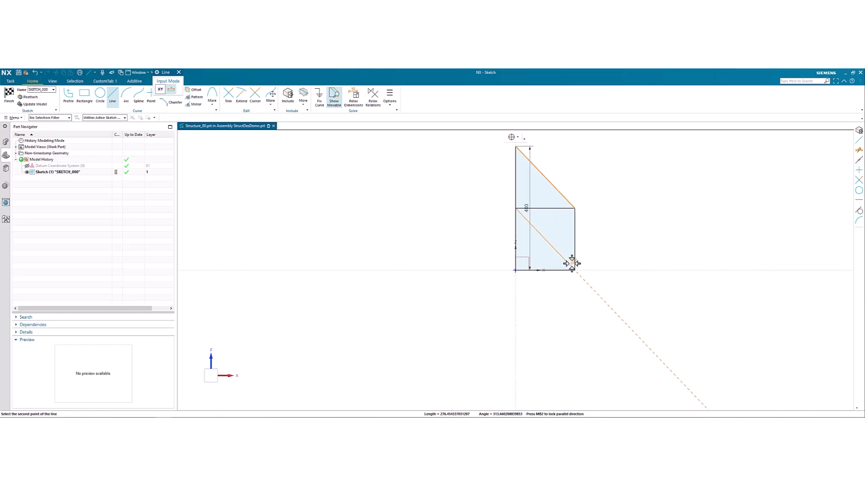
left_click(575, 270)
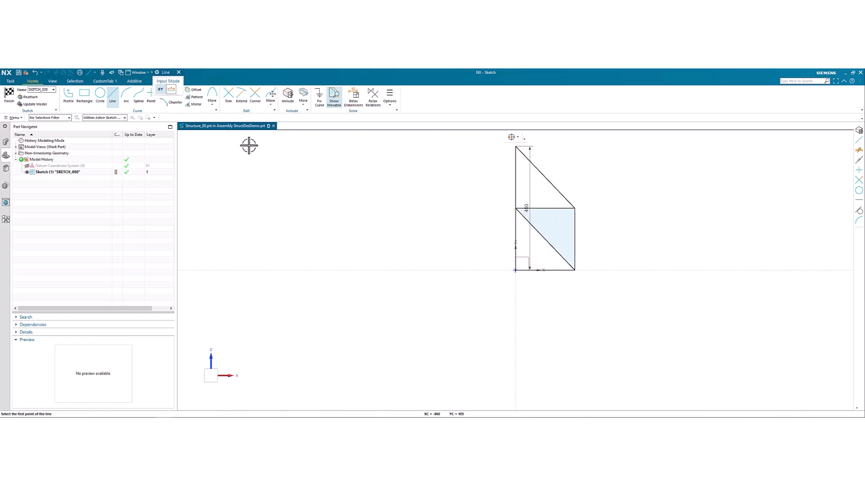
left_click(179, 72)
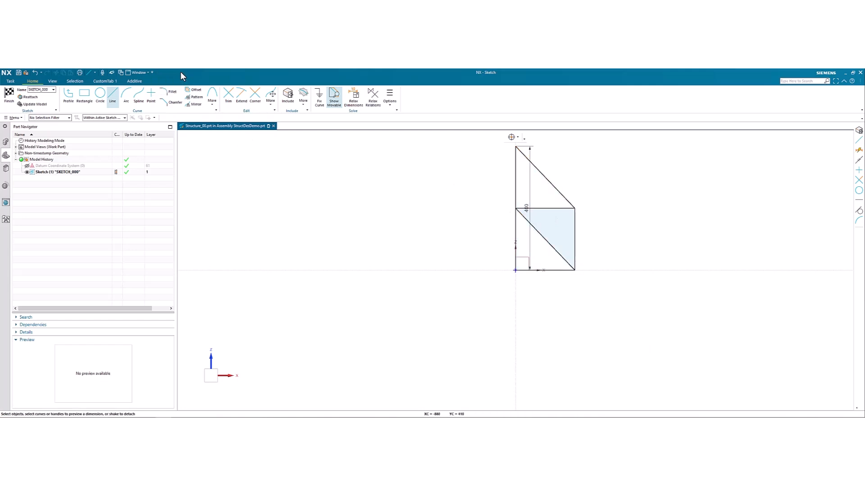
left_click(9, 98)
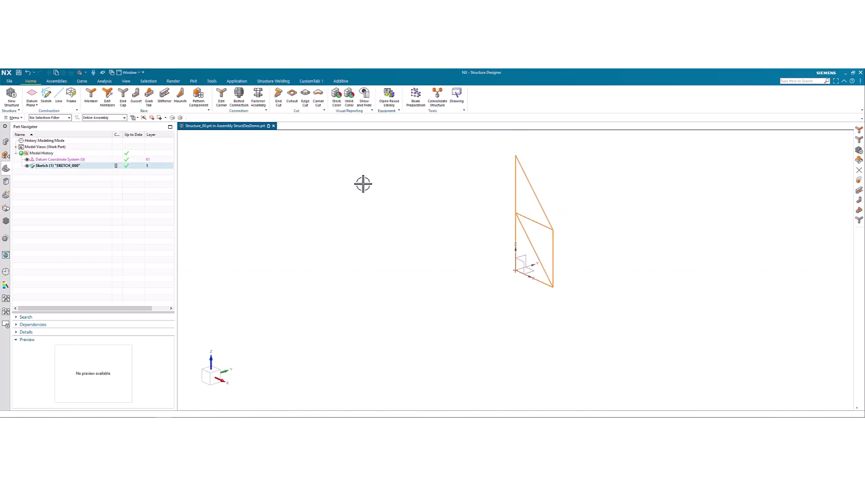
Create a box-shaped frame from the origin, about 325 mm long, 345 mm wide and 320 mm high
left_click(70, 98)
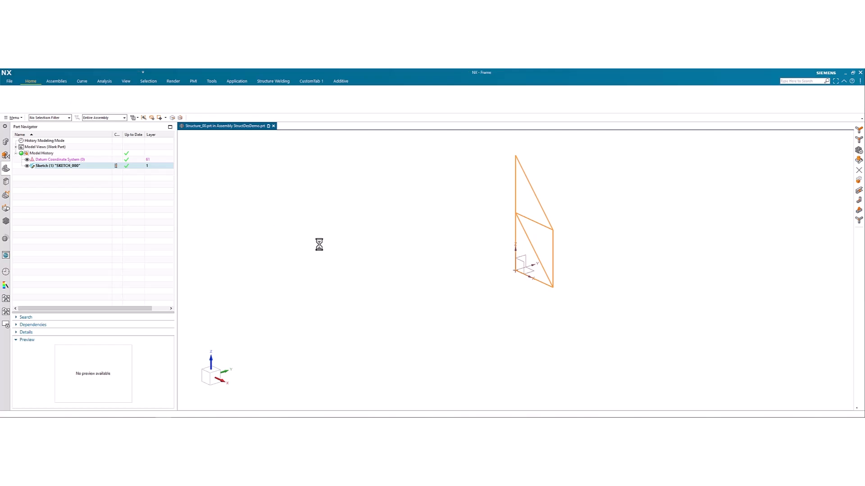
left_click(521, 270)
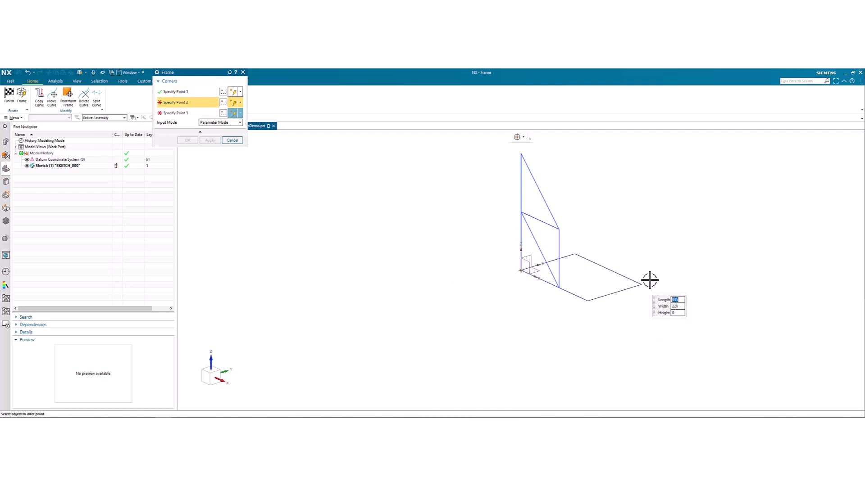
left_click(670, 274)
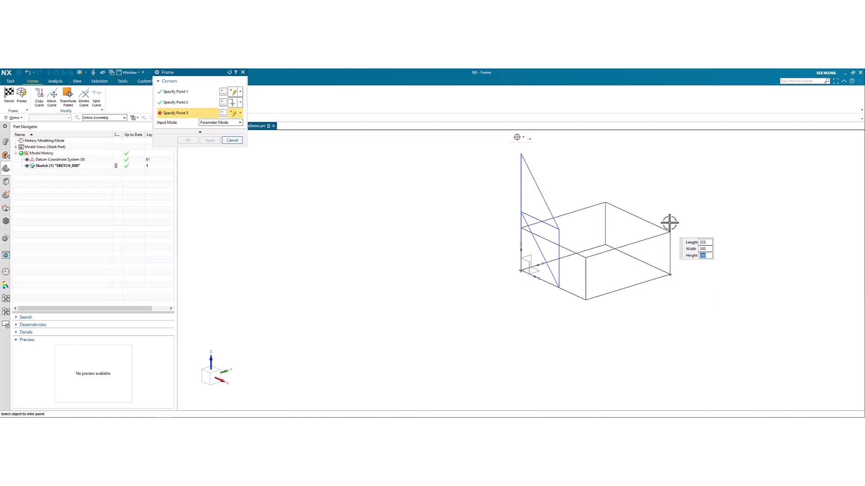
left_click(670, 182)
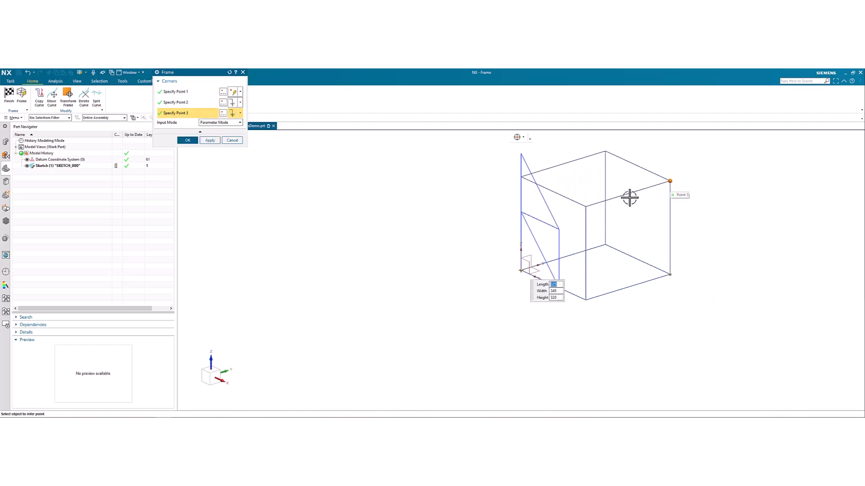
left_click(195, 141)
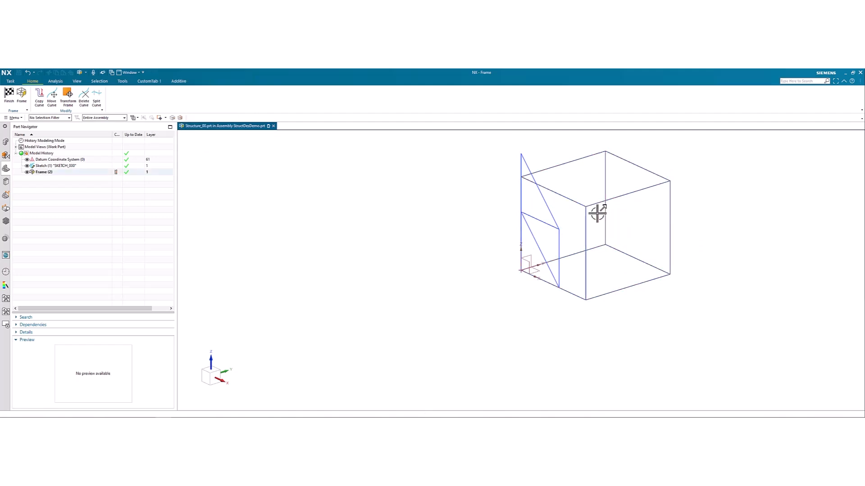
Finish the frame environment and delete the box-shaped frame from the model history
left_click(66, 173)
right_click(62, 173)
left_click(46, 185)
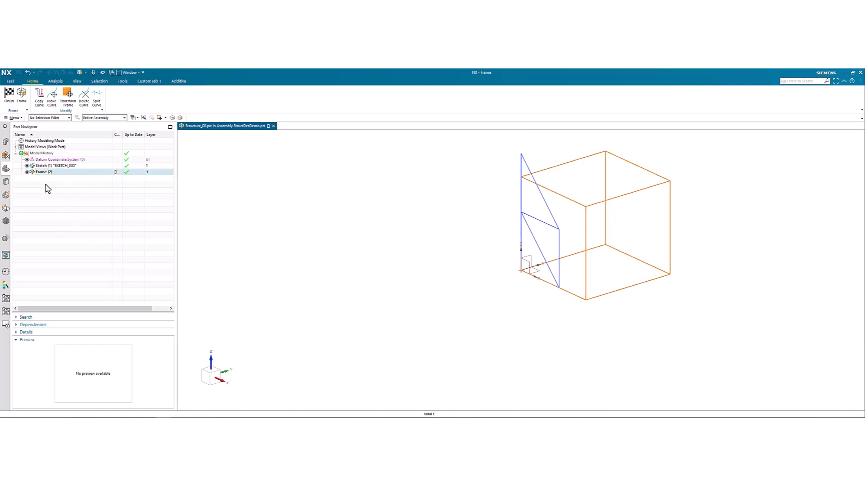
left_click(10, 100)
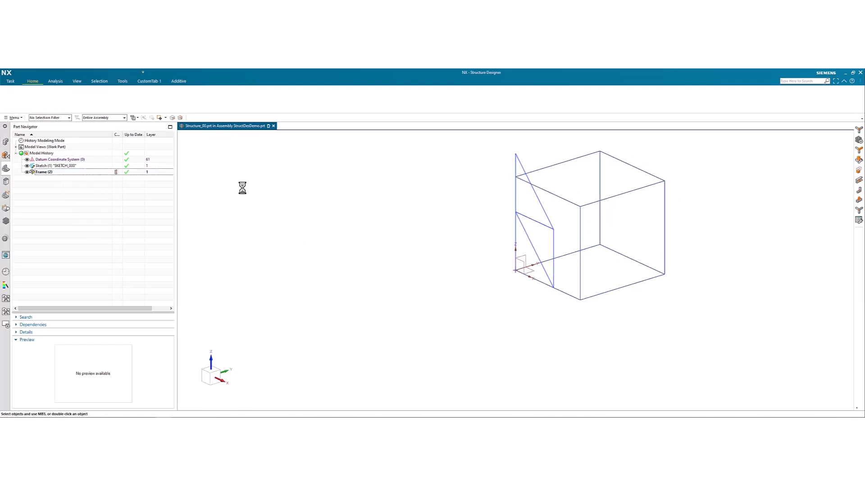
left_click(75, 173)
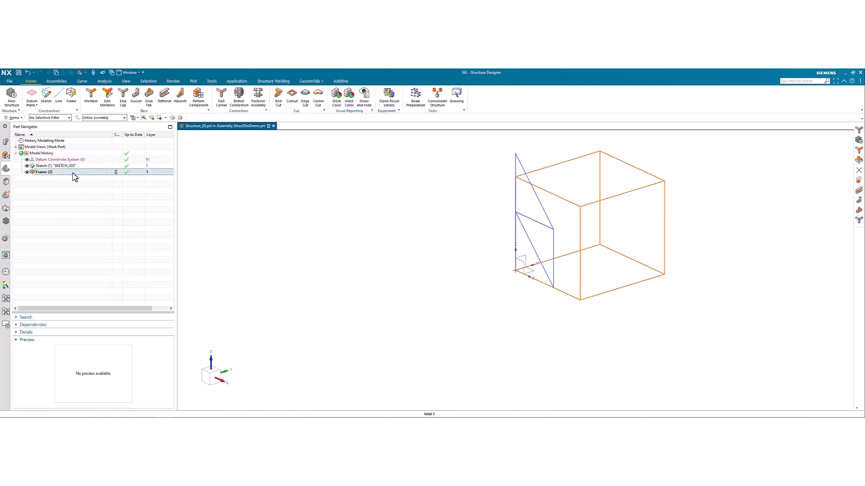
right_click(75, 173)
left_click(110, 169)
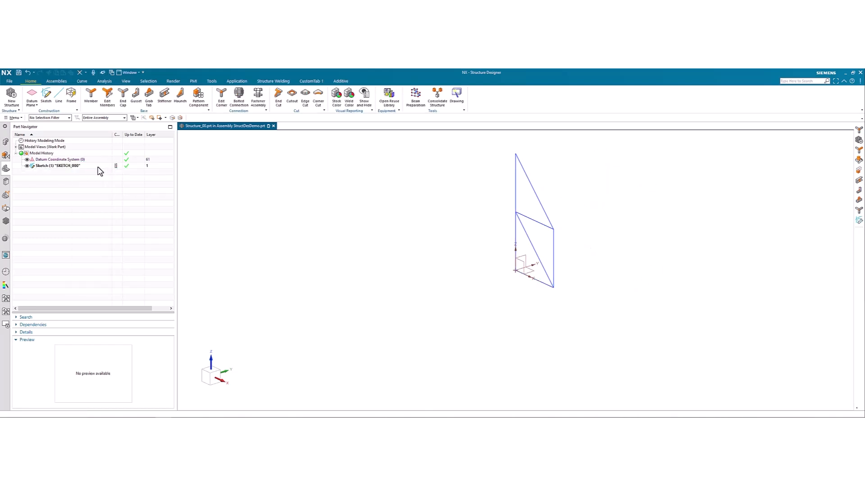
Start a structural member and select the sketch lines as its path using the Connected Curves rule
left_click(91, 96)
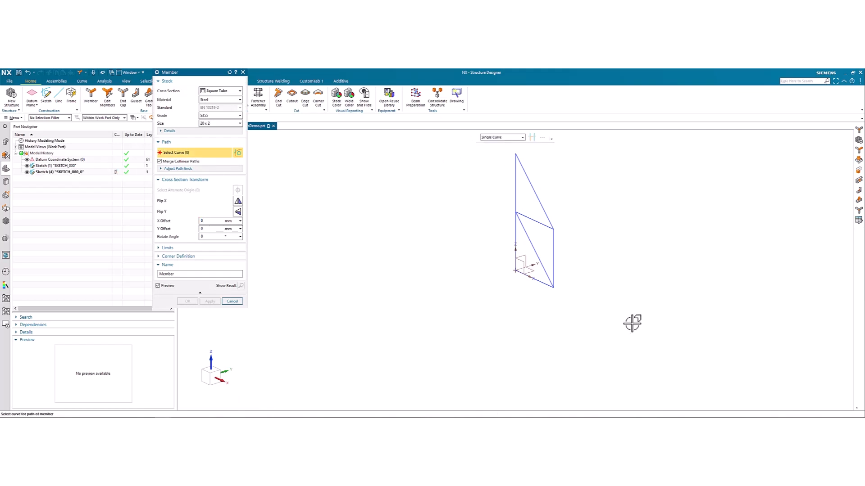
left_click(511, 138)
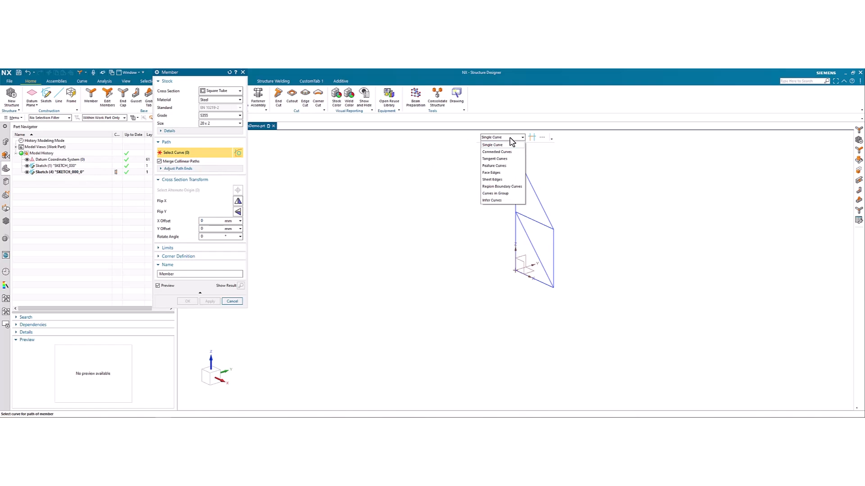
left_click(514, 152)
left_click(518, 162)
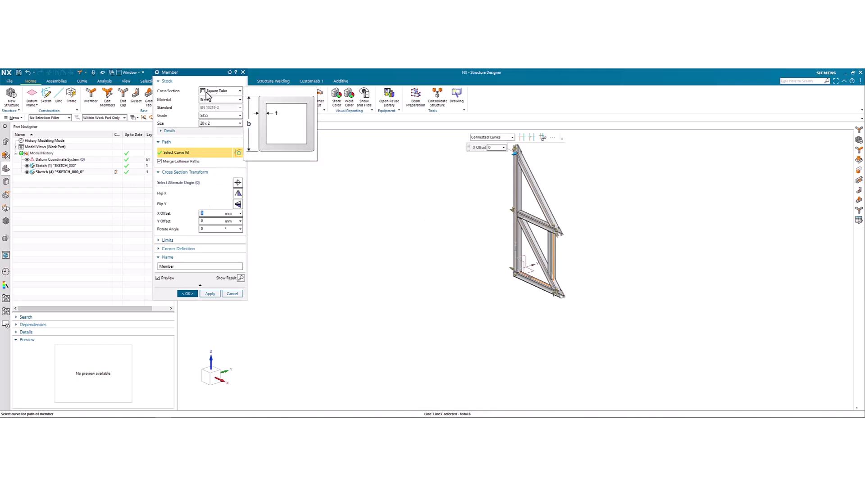
Use a Square Tube cross section with size 20 x 2 for the structural member
left_click(217, 92)
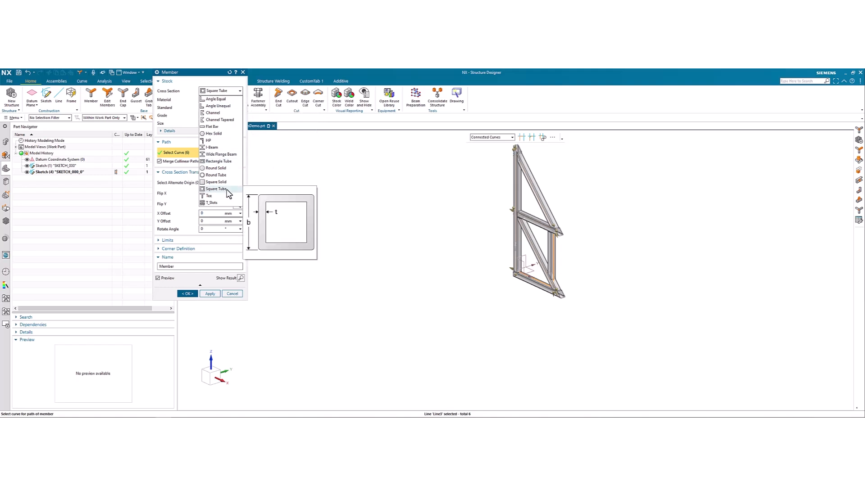
left_click(216, 189)
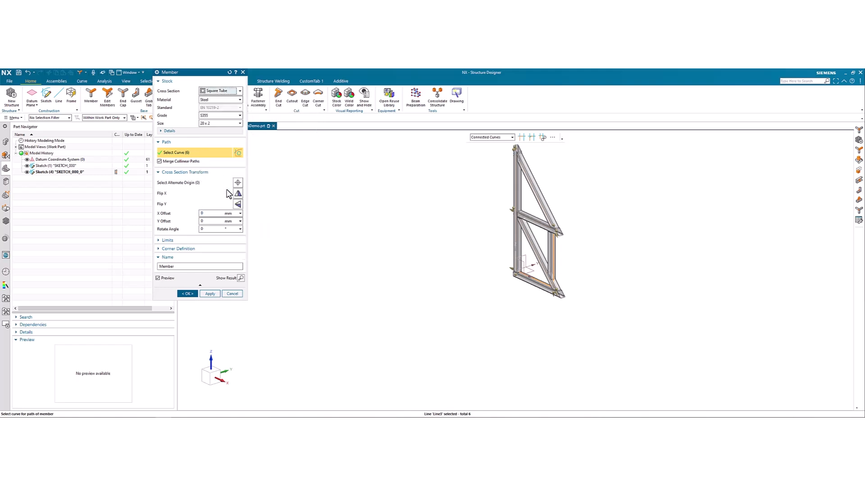
left_click(217, 124)
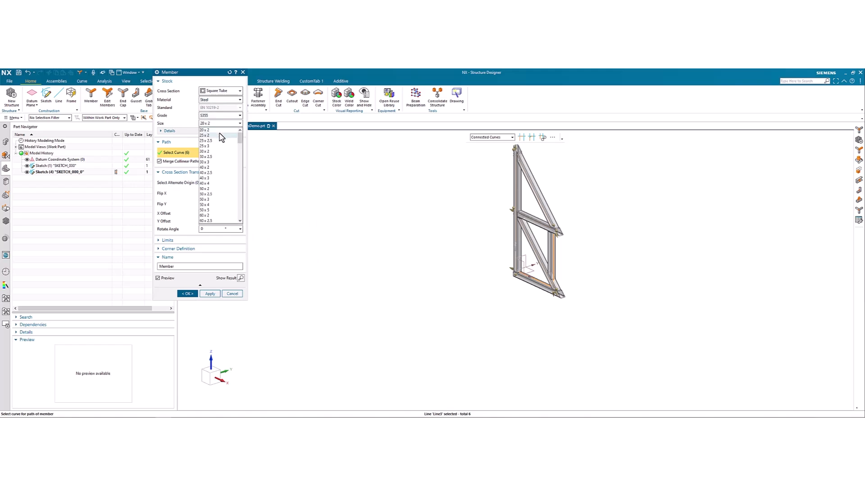
left_click(187, 126)
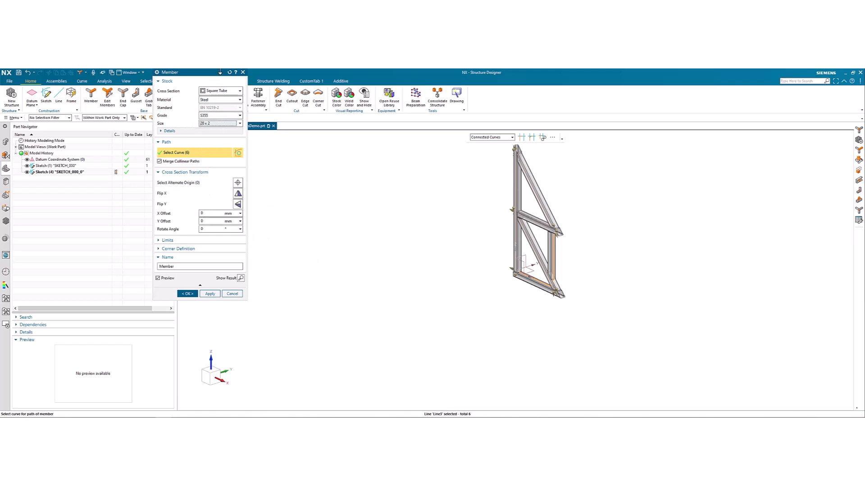
Pick an alternate origin point on the tube's cross section and create the members along the selected sketch lines
left_click(199, 183)
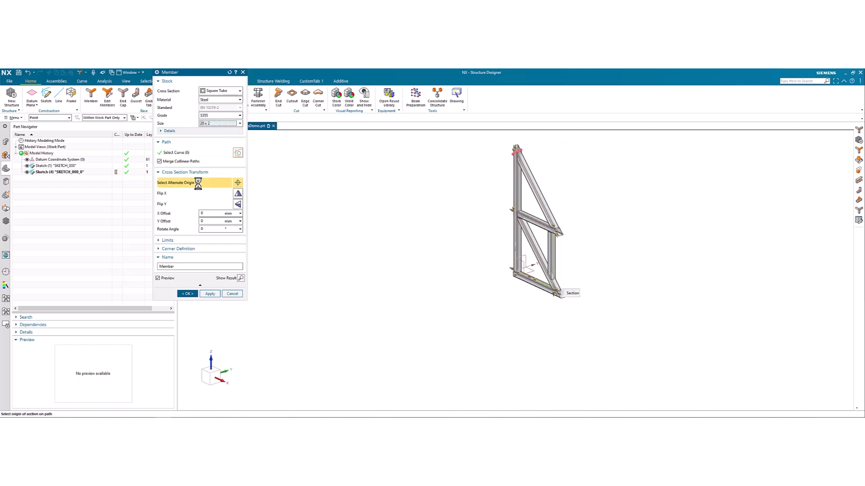
middle_click_drag(447, 206, 532, 219)
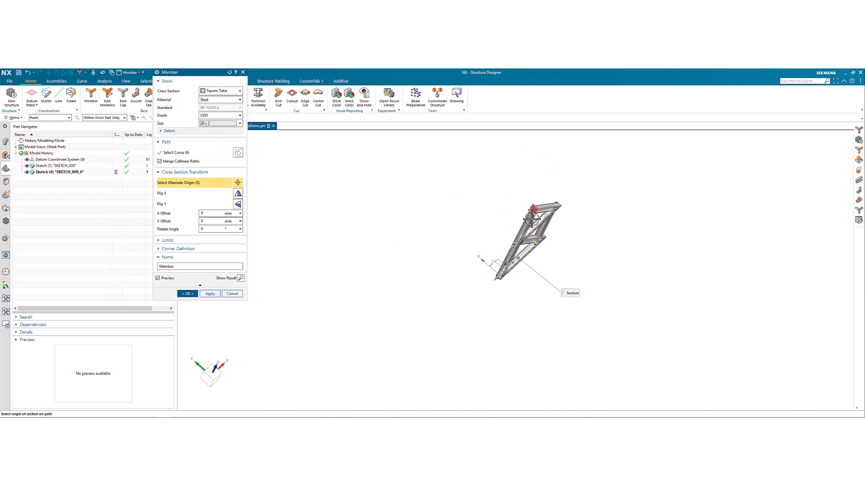
scroll(535, 207, "up", 5)
scroll(535, 206, "up", 2)
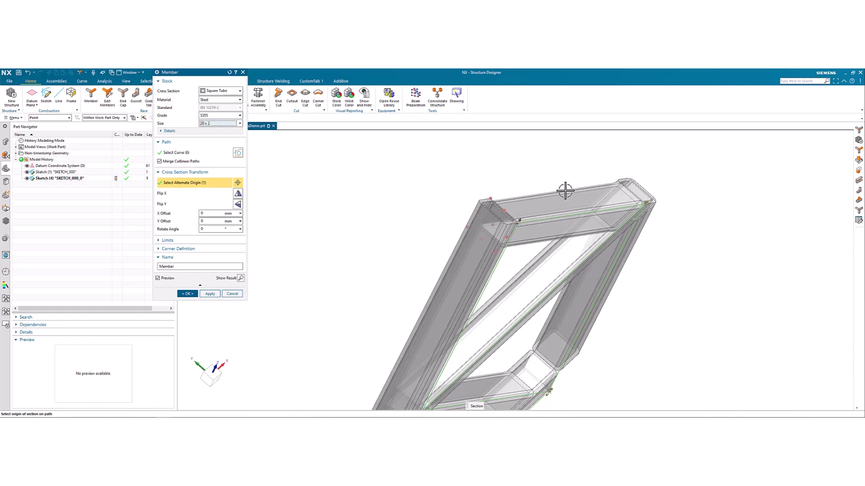
middle_click_drag(562, 189, 549, 185)
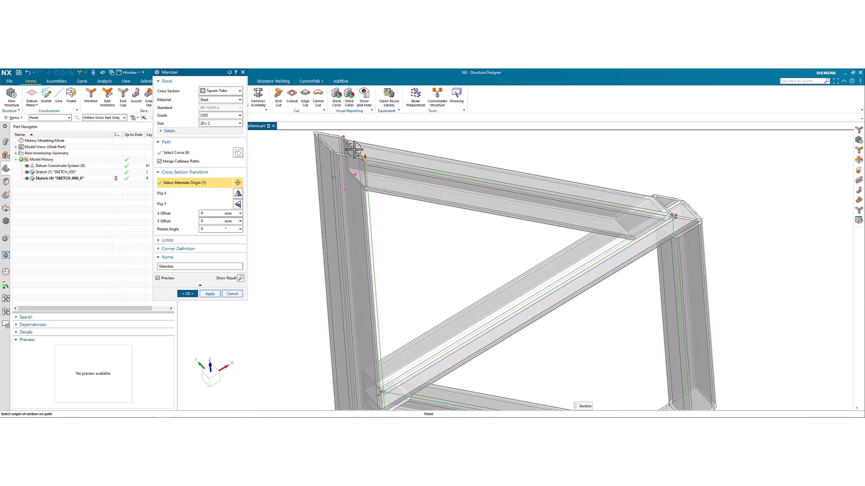
middle_click_drag(354, 148, 356, 151)
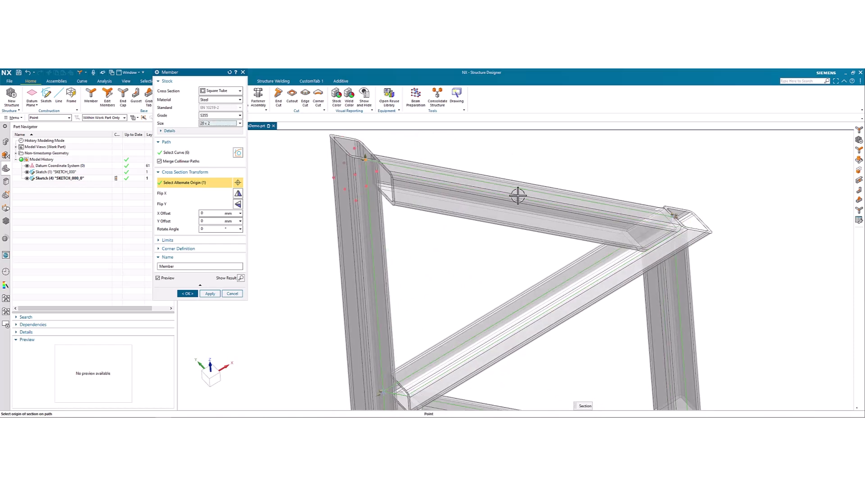
middle_click_drag(509, 194, 525, 199)
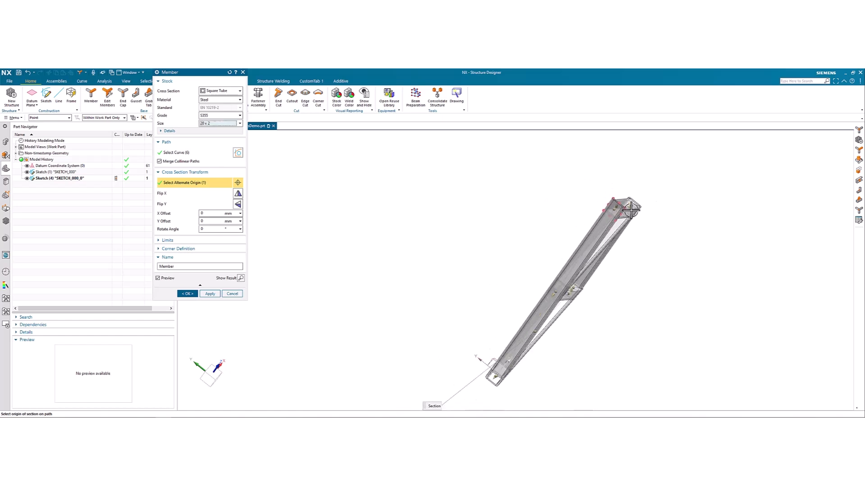
middle_click_drag(623, 210, 601, 205)
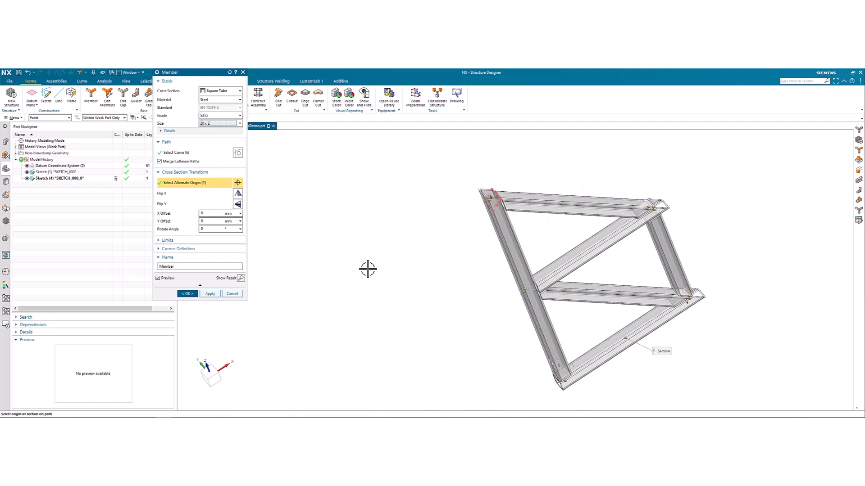
left_click(189, 294)
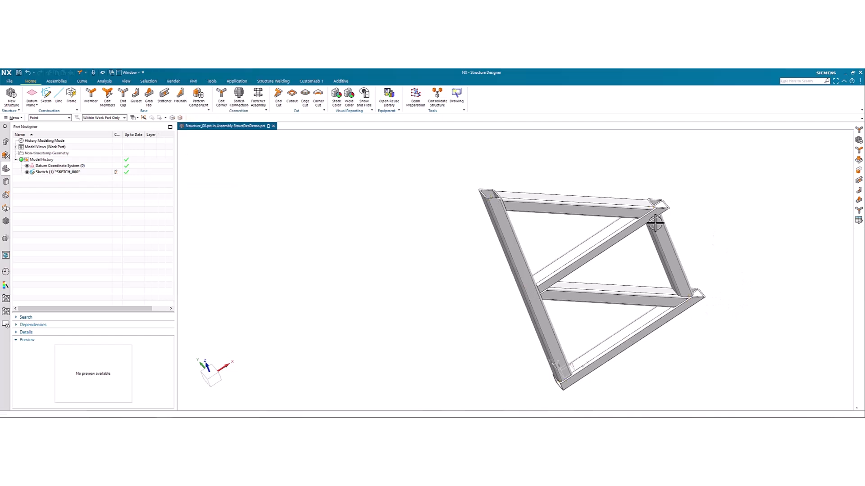
Open the corner at the crossbar's outer end for editing and move the vertical post to first place in its trim order
middle_click_drag(505, 289, 499, 283)
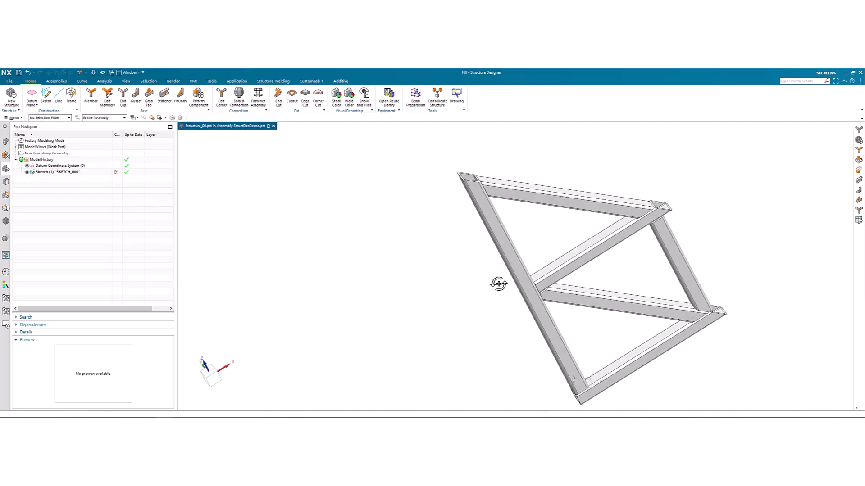
left_click(215, 376)
middle_click_drag(451, 249, 340, 276, "shift")
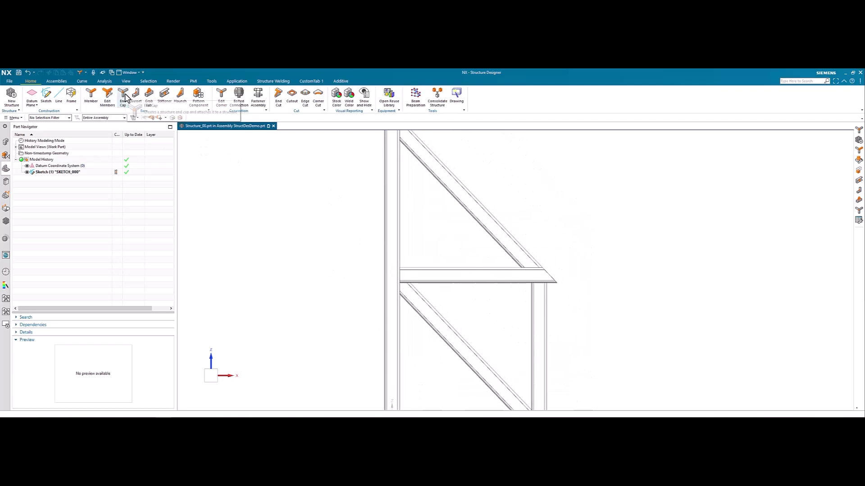
left_click(222, 97)
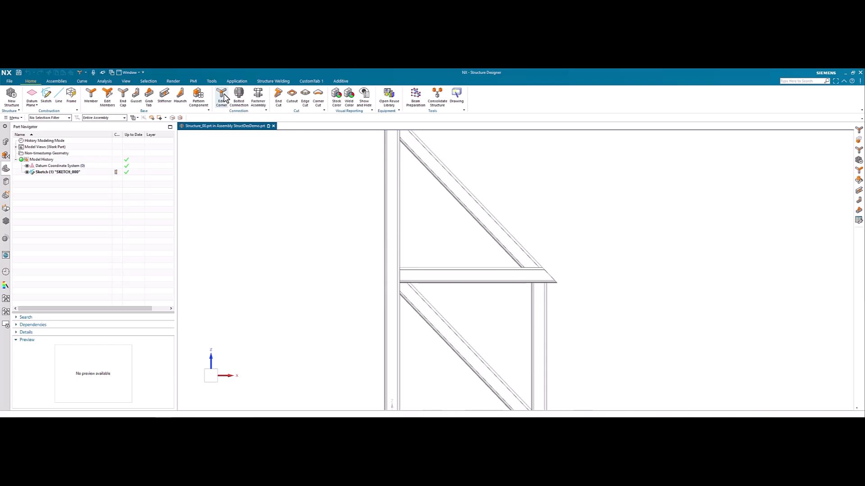
left_click_drag(603, 243, 523, 294)
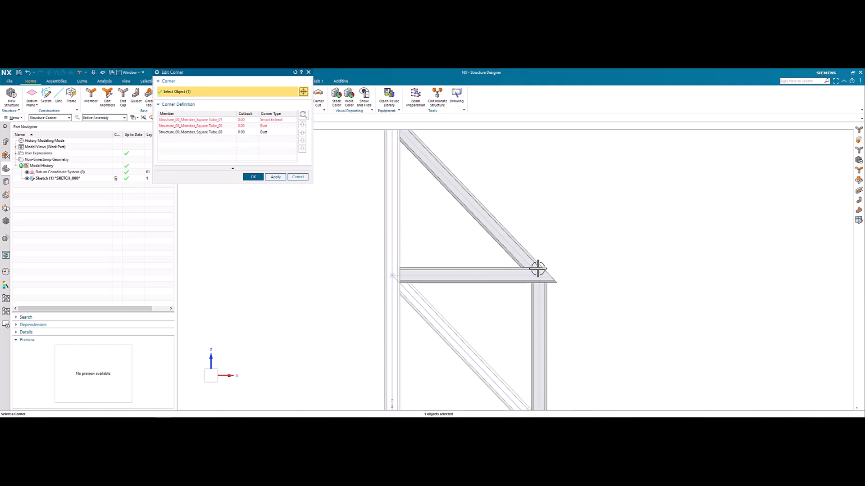
left_click(212, 133)
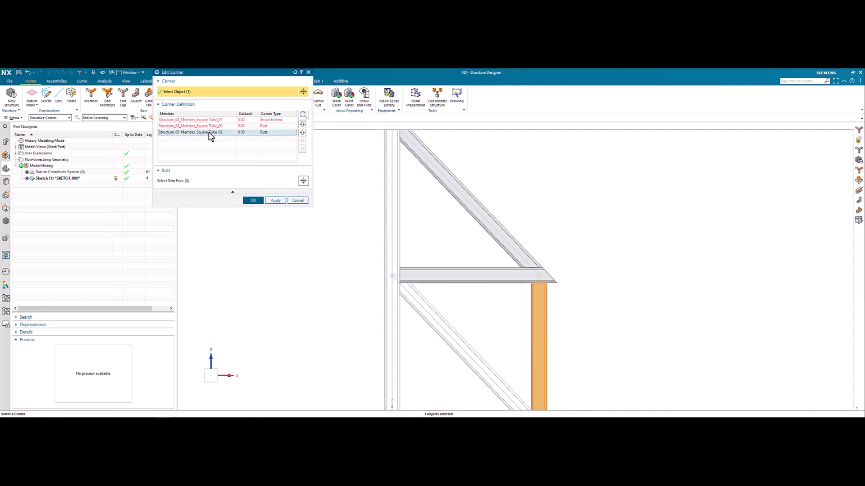
left_click(302, 126)
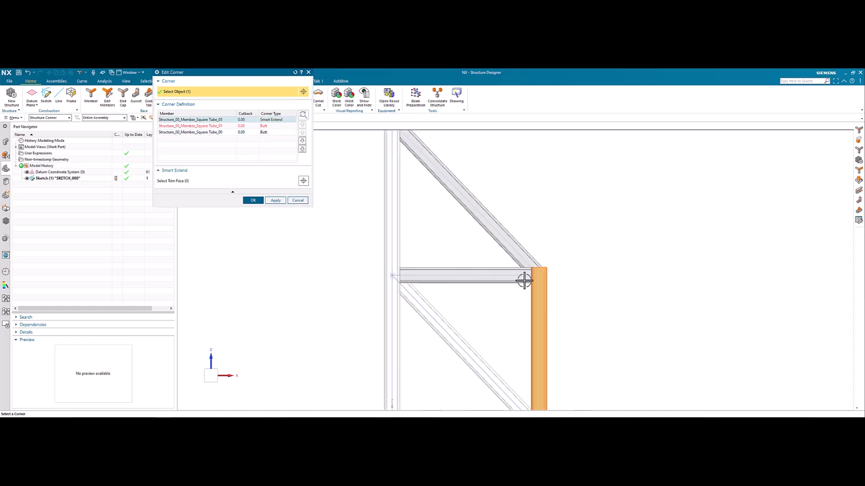
Set the corner type of both the horizontal crossbar and the sloped member to Matched Cope
left_click(224, 127)
scroll(525, 286, "up", 5)
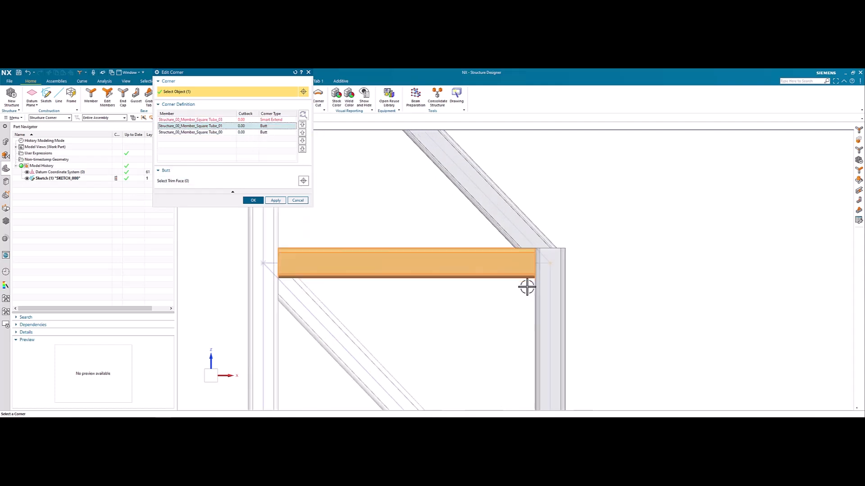
middle_click_drag(529, 285, 411, 200)
left_click(287, 128)
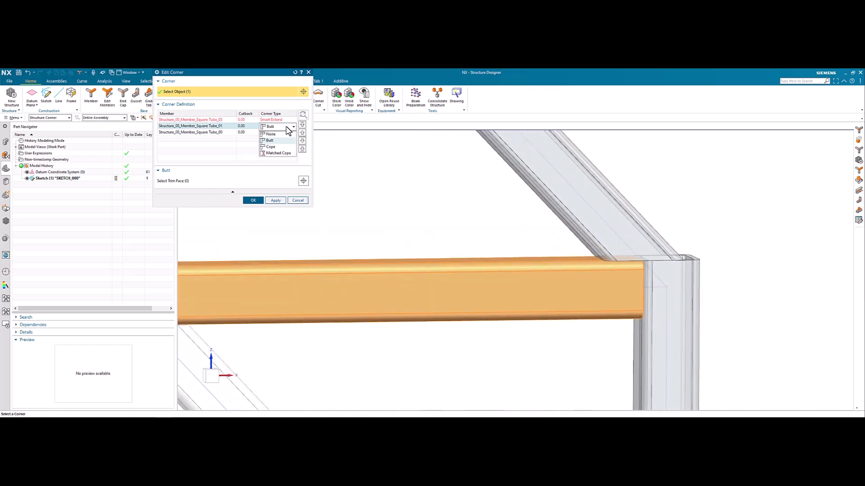
left_click(279, 153)
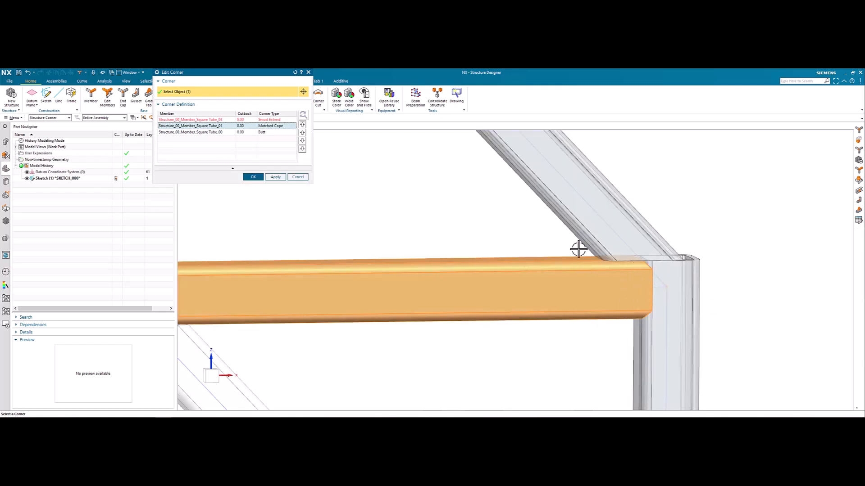
left_click(273, 135)
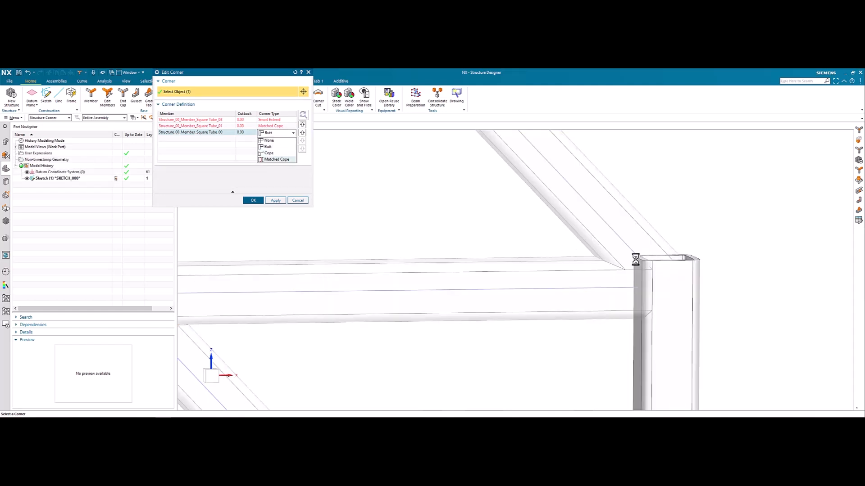
left_click(276, 160)
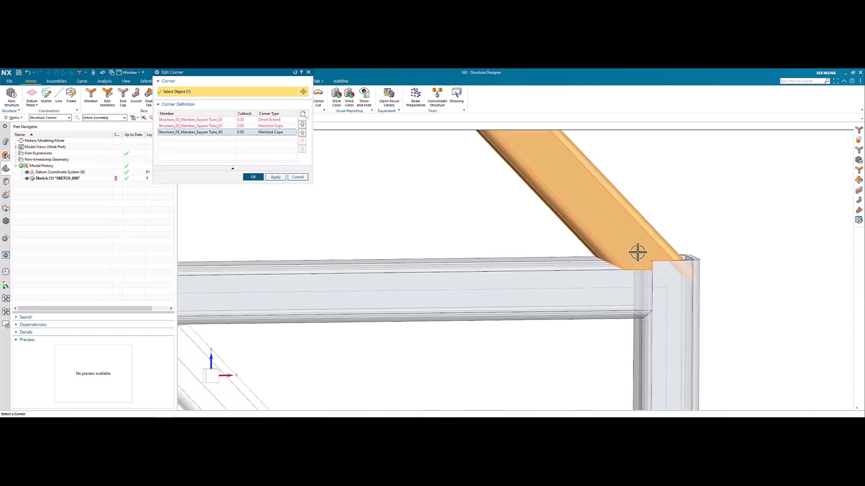
scroll(621, 237, "down", 2)
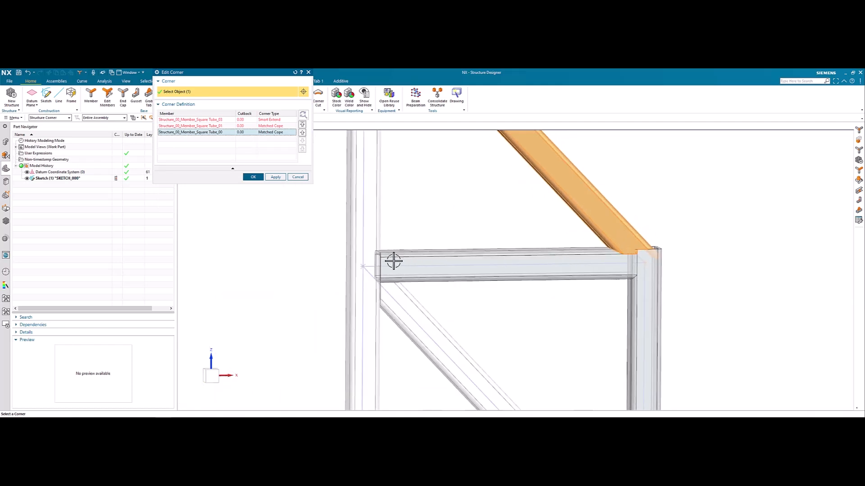
Move the horizontal crossbar to first place in the corner's trim order and apply the corner definition
left_click(212, 127)
left_click(302, 131)
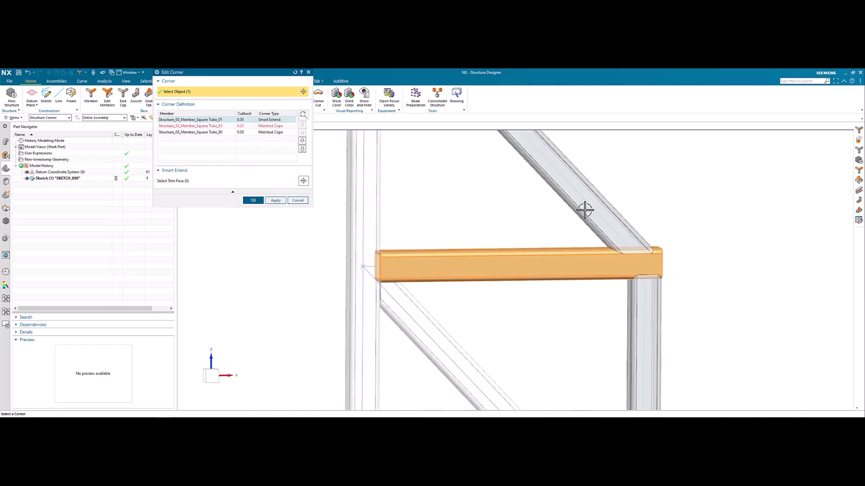
left_click(275, 201)
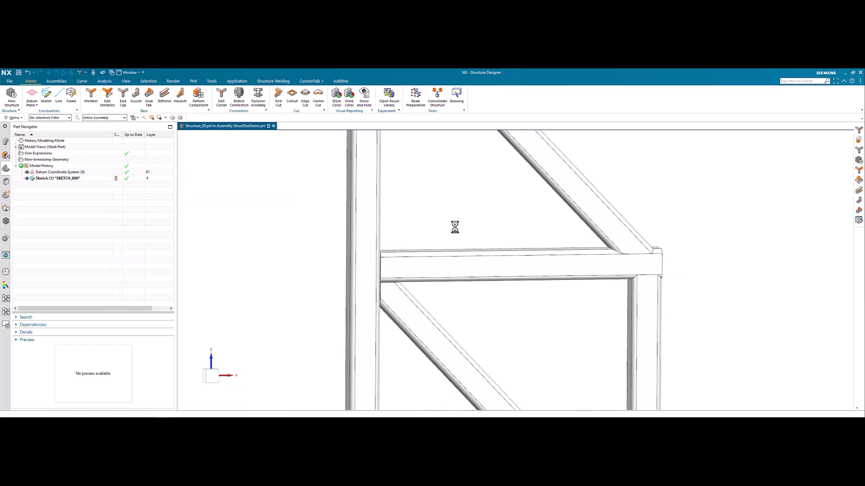
Edit the corner at the frame's peak, where the tall upright meets the sloped member, and set its type to Miter
scroll(454, 227, "down", 4)
middle_click_drag(503, 195, 538, 259, "shift")
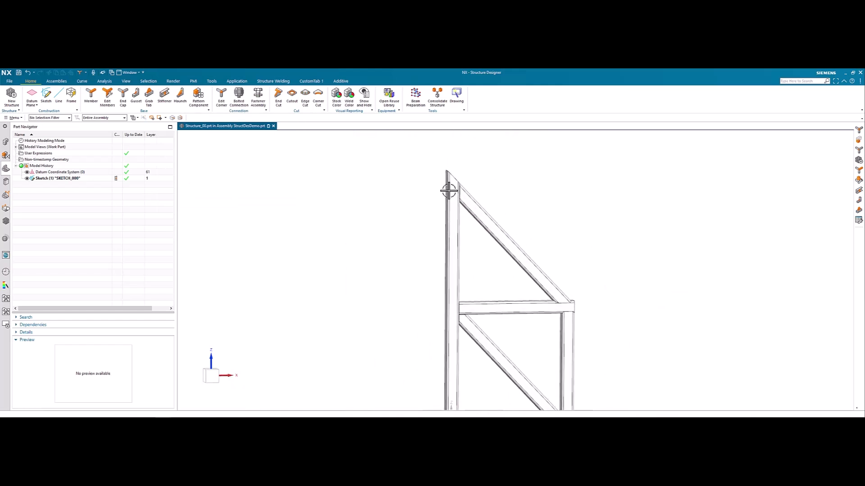
scroll(437, 171, "up", 2)
left_click(222, 98)
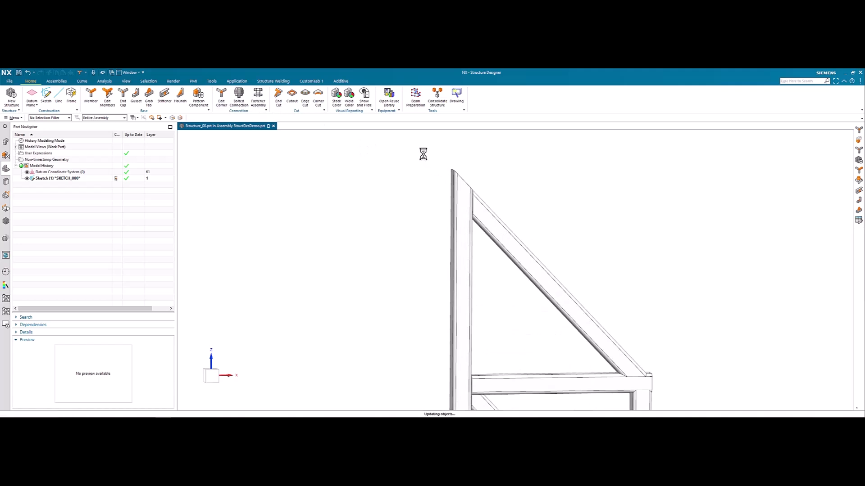
left_click_drag(423, 152, 512, 227)
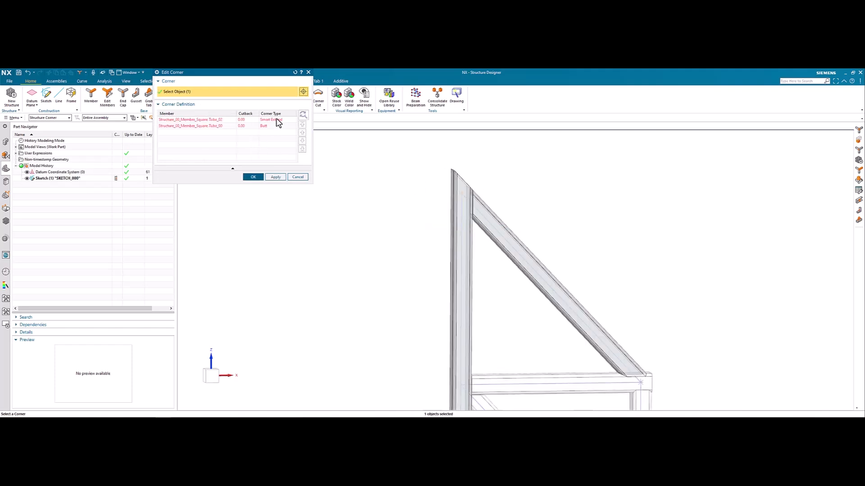
left_click(277, 120)
left_click(270, 135)
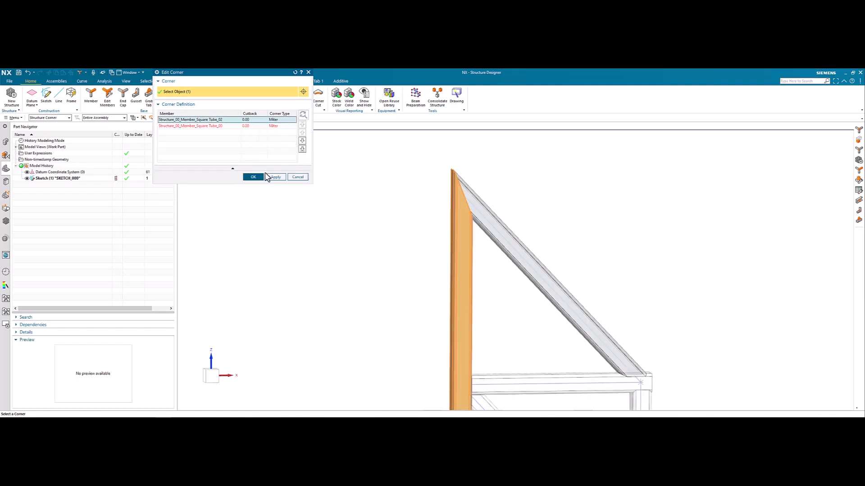
left_click(254, 176)
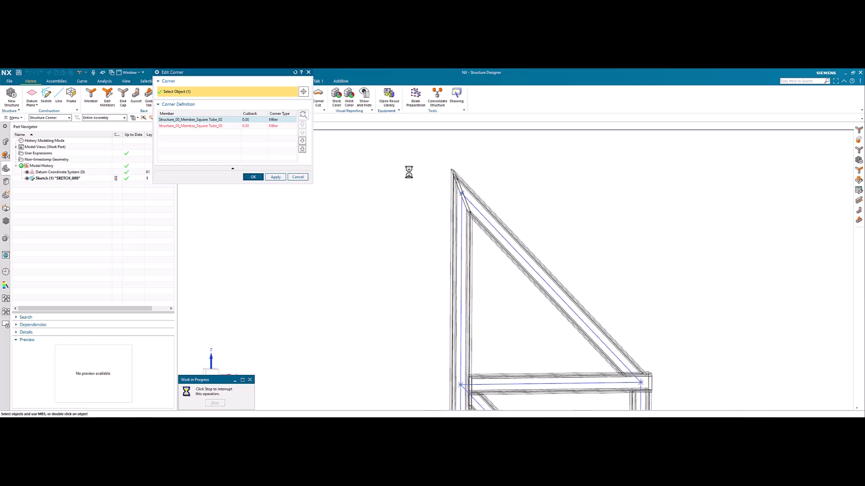
Edit the base's outer corner, moving the short vertical post ahead of the diagonal brace in the trim order, and accept the corner definition
scroll(411, 173, "down", 3)
middle_click_drag(402, 246, 367, 195, "shift")
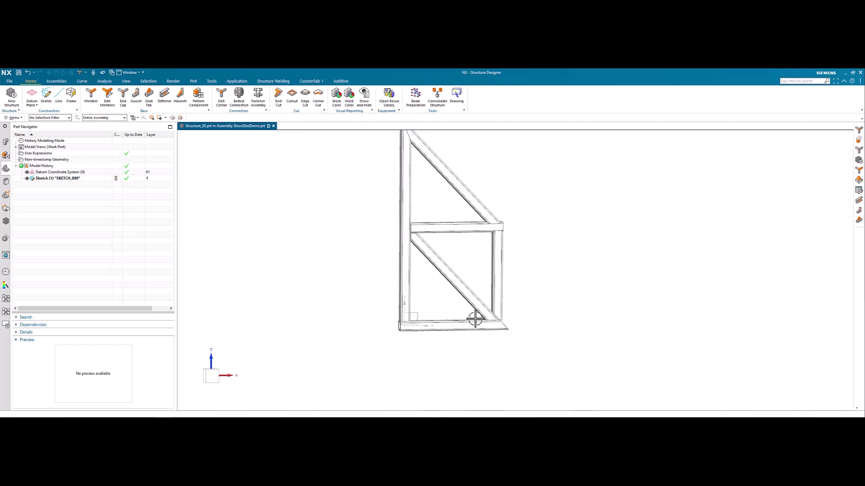
left_click(216, 97)
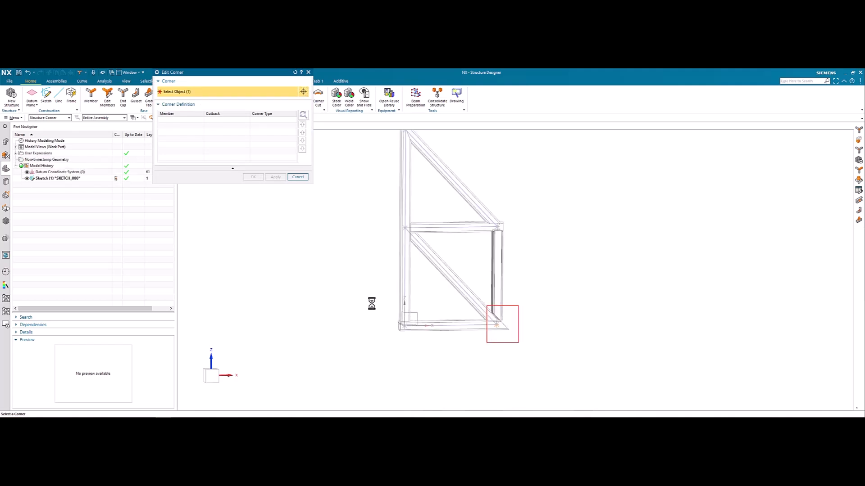
left_click(200, 132)
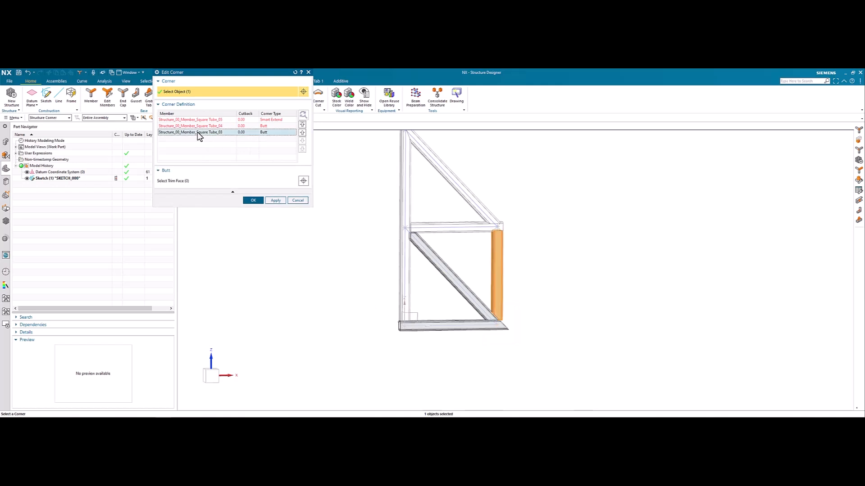
left_click(198, 120)
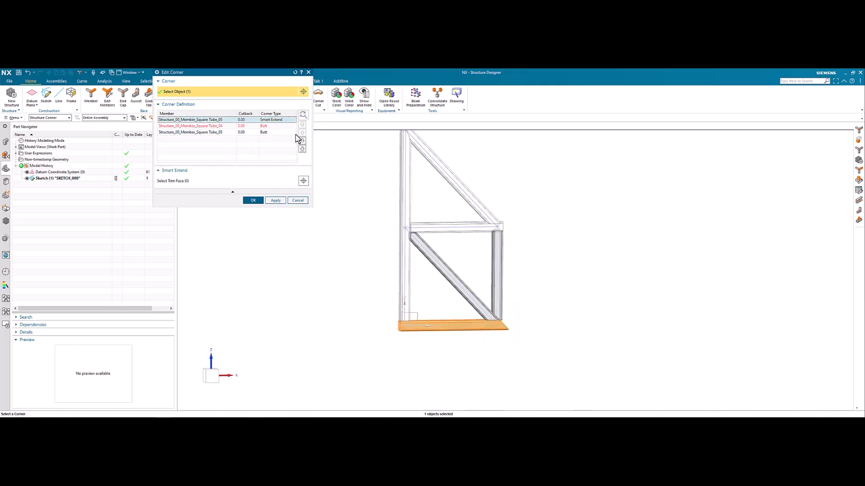
left_click(286, 120)
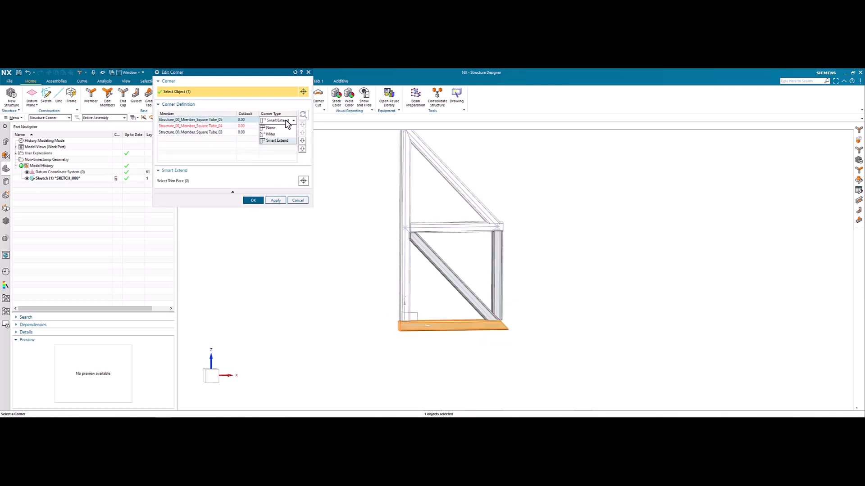
left_click(238, 149)
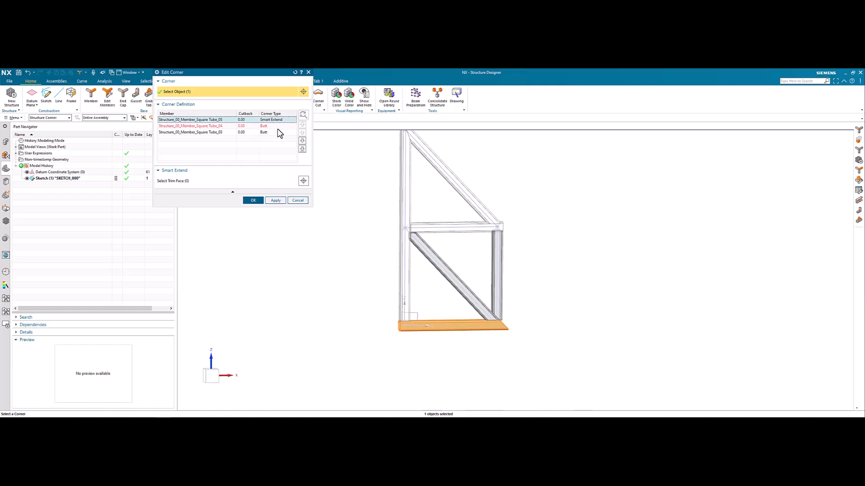
left_click(223, 126)
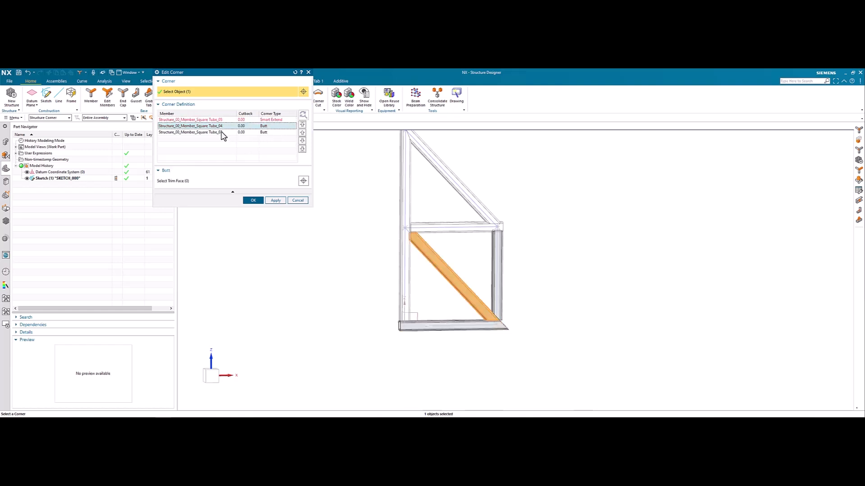
left_click(223, 132)
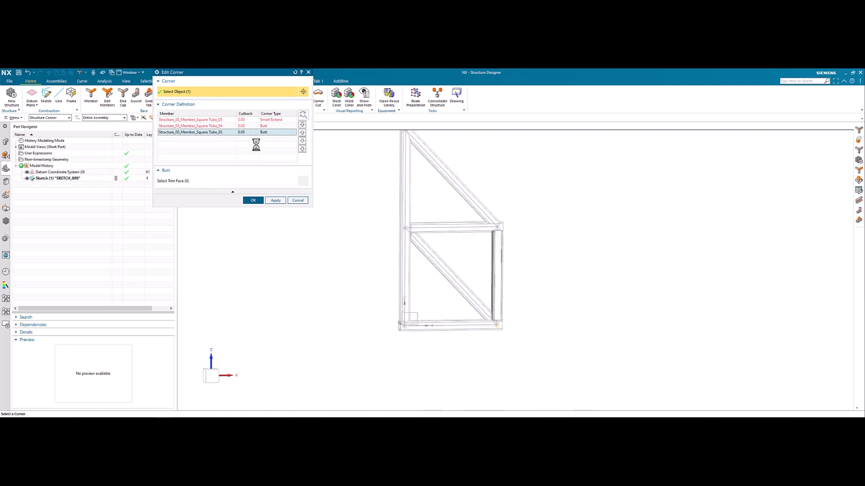
left_click(253, 201)
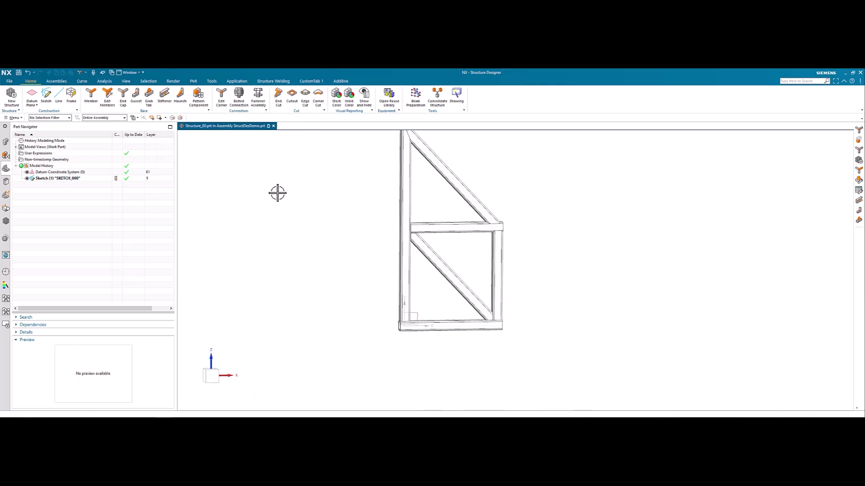
Start an End Cap on the open end face of the base member below the tall upright, accepting the WAVE link
middle_click_drag(343, 197, 327, 225)
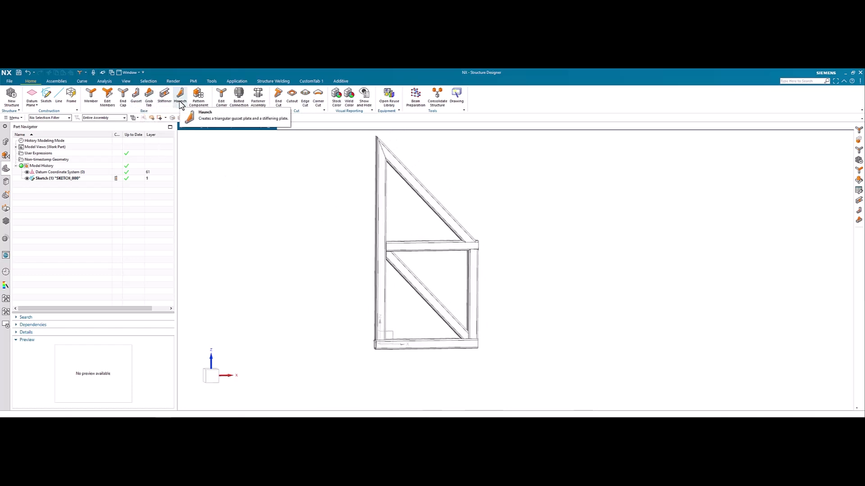
left_click(126, 102)
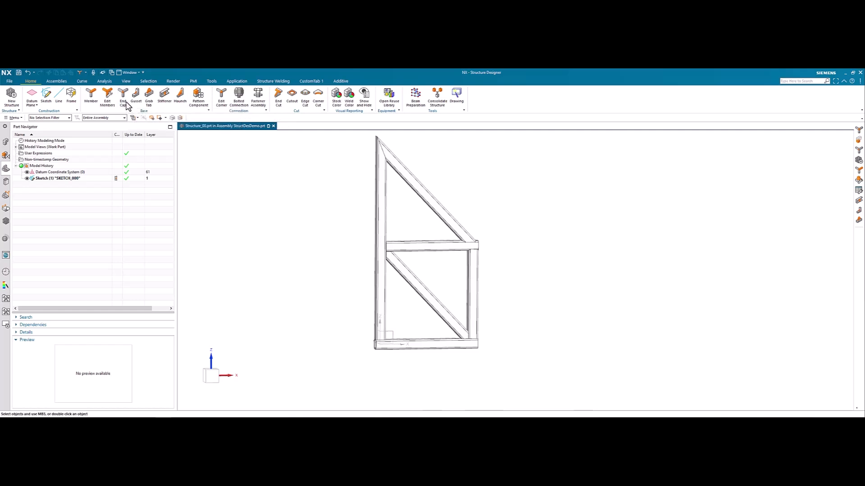
middle_click_drag(420, 360, 434, 360)
scroll(380, 345, "up", 5)
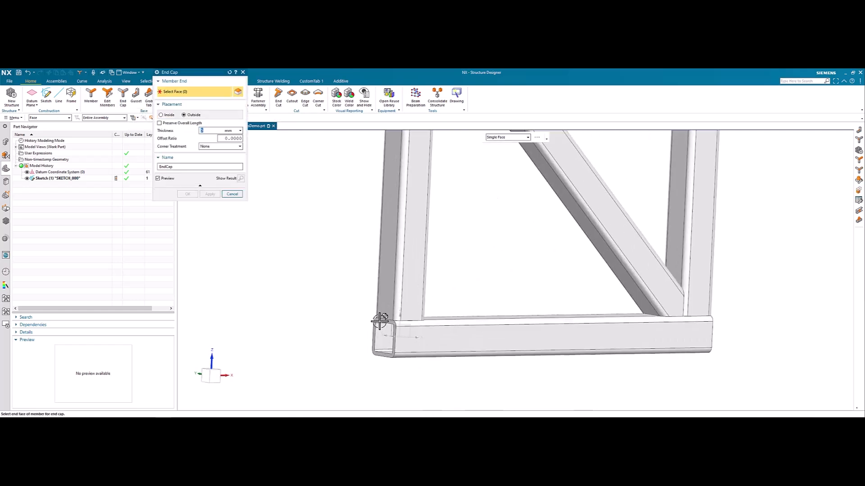
left_click(381, 322)
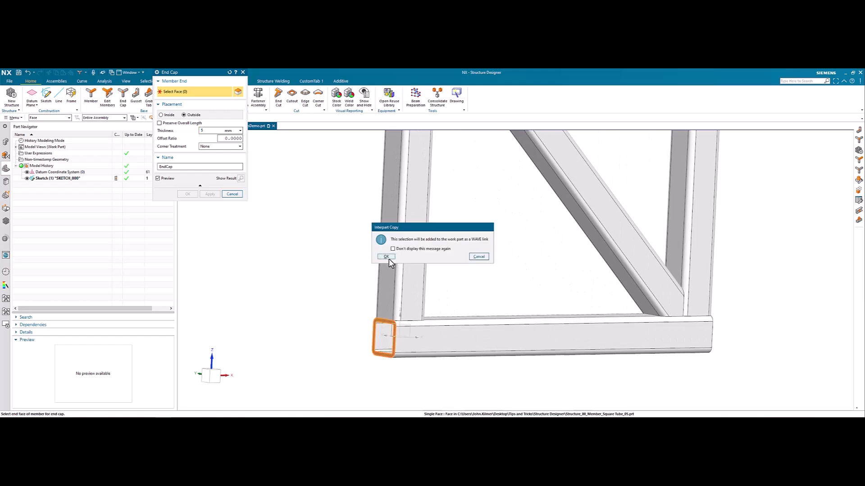
left_click(387, 258)
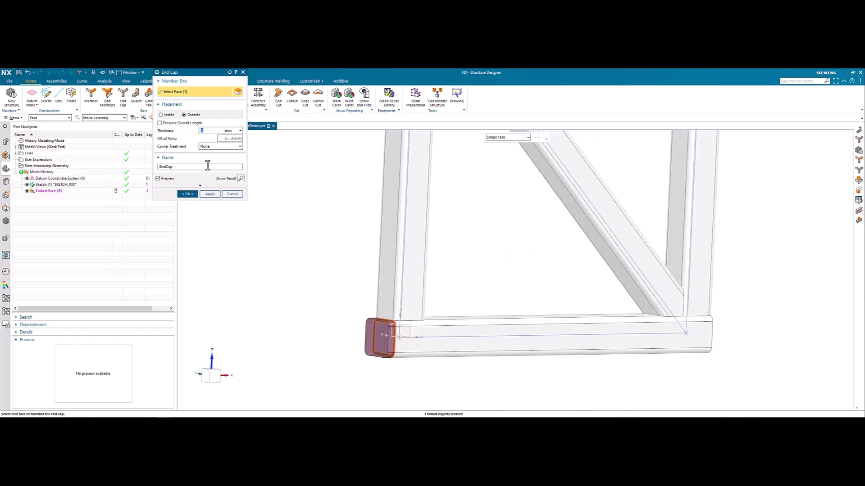
Try Inside placement and the Preserve Overall Length option for the end cap, returning to Outside placement with length preservation off
left_click(161, 115)
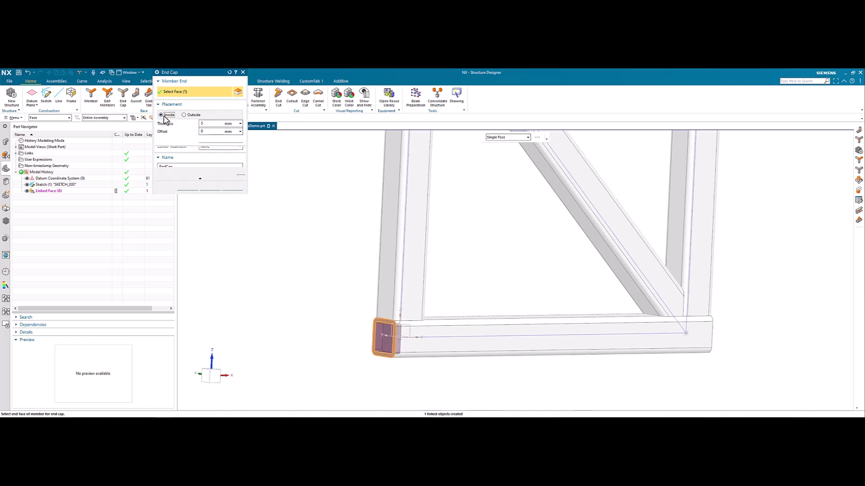
left_click(184, 116)
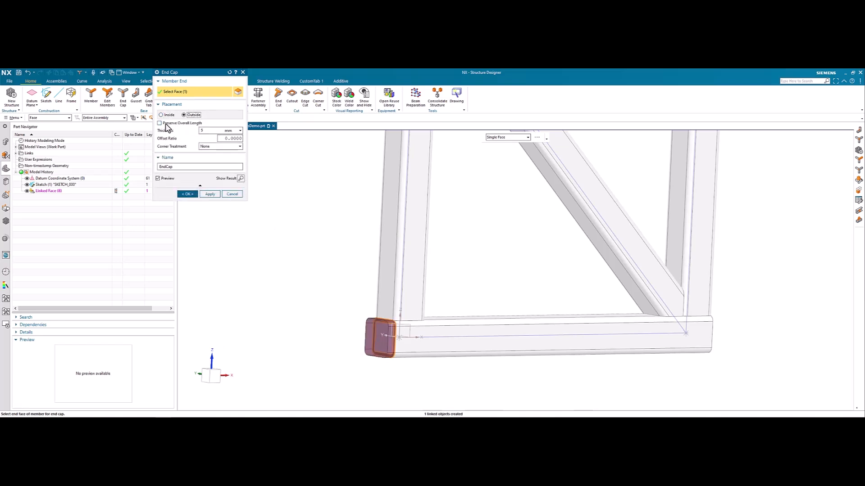
left_click(159, 123)
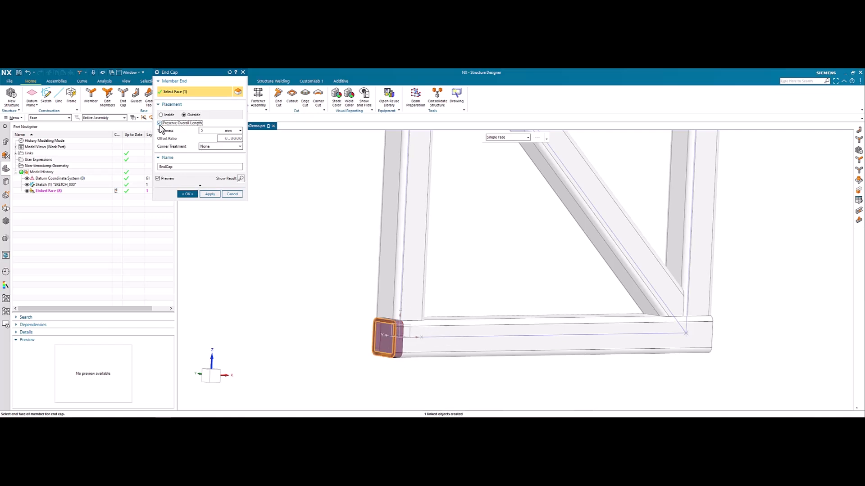
left_click(160, 123)
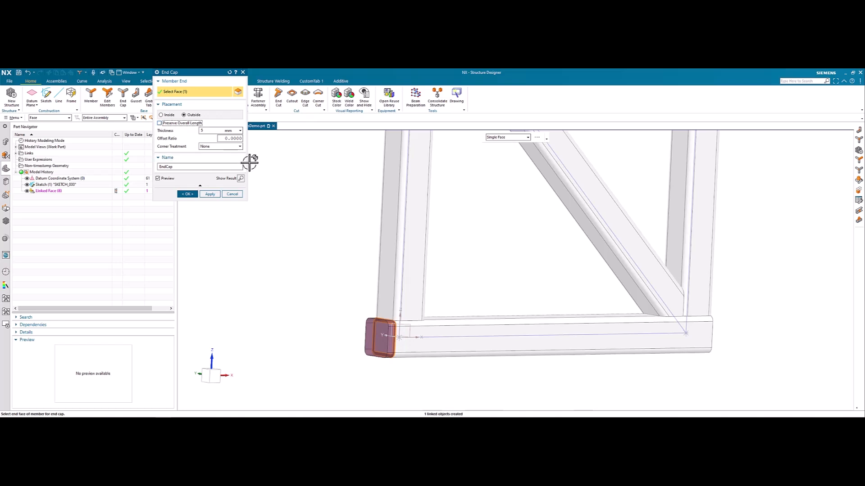
Try the Chamfer and Radius corner treatments on the end cap
left_click(215, 146)
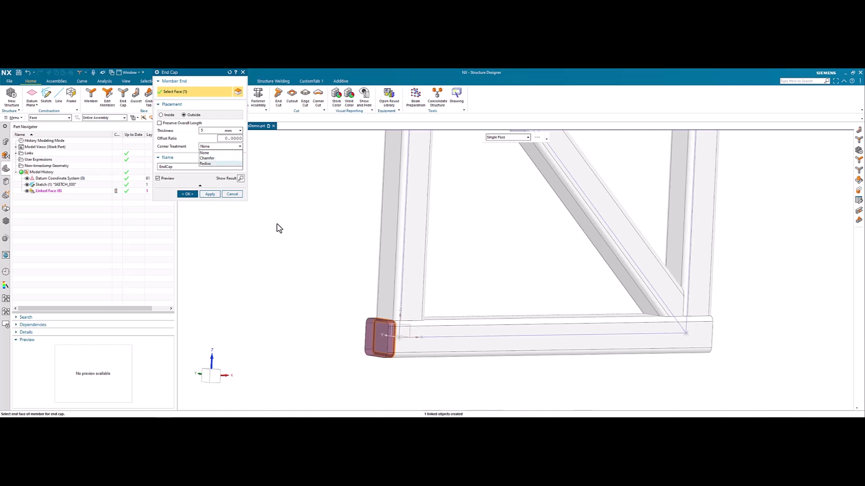
left_click(218, 159)
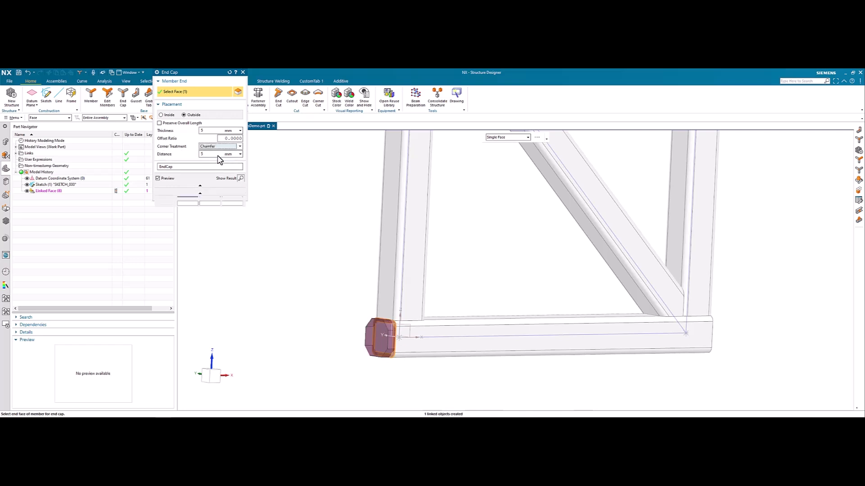
left_click(218, 147)
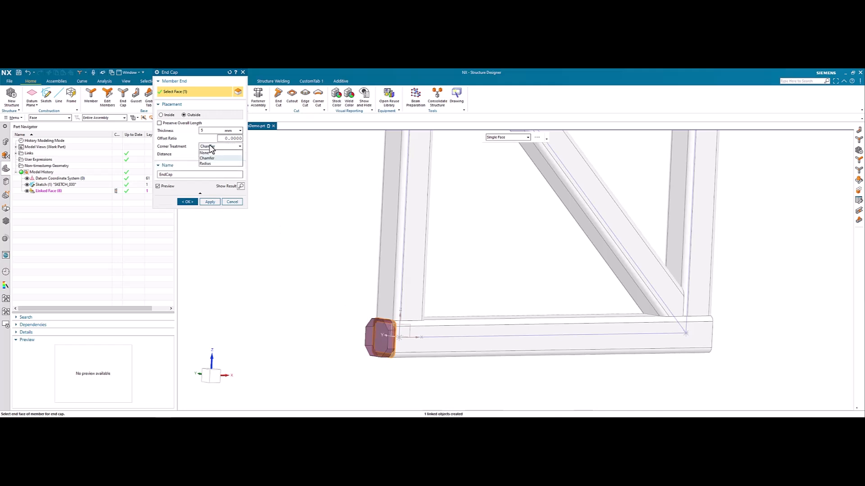
left_click(214, 167)
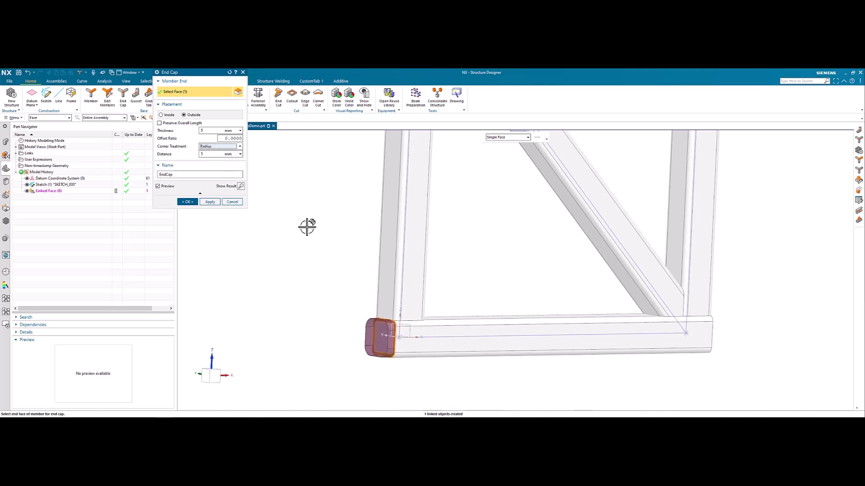
Set the end cap's corner treatment to None, reduce its thickness and create the cap
left_click(206, 146)
left_click(211, 151)
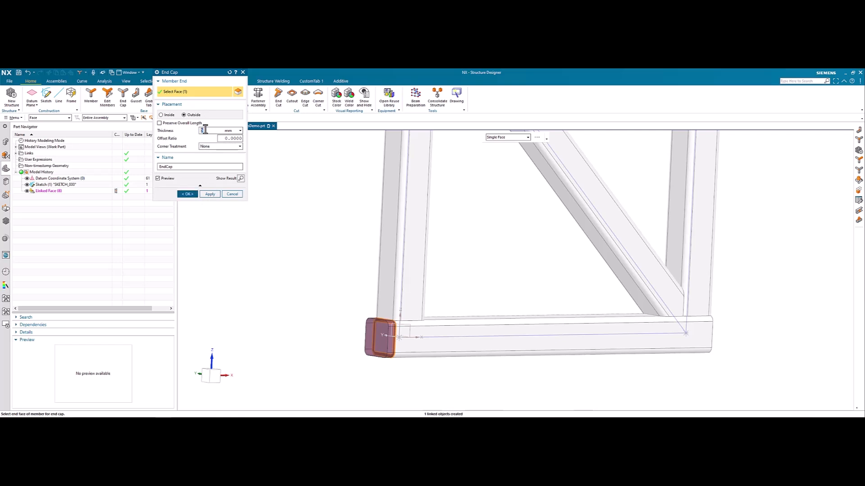
key("Return")
left_click(188, 194)
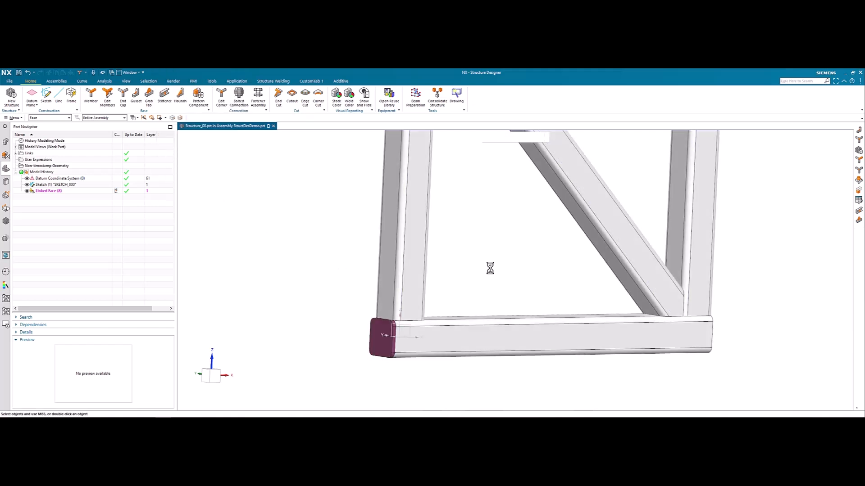
Start a Triangle gusset plate with the tall upright's inner face as reinforcement face and the base member's upper face as attachment face
scroll(488, 268, "up", 3)
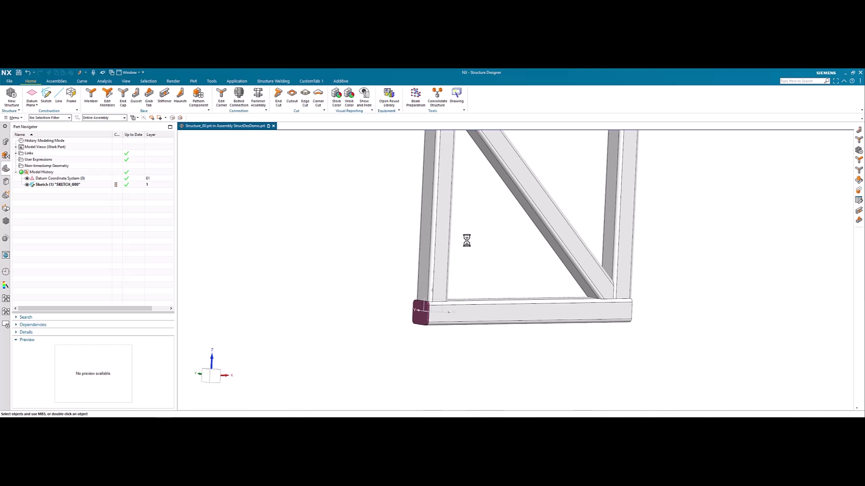
mouse_move(444, 242)
middle_mouse_down()
mouse_move(429, 242)
mouse_move(439, 242)
middle_mouse_up()
left_click(210, 112)
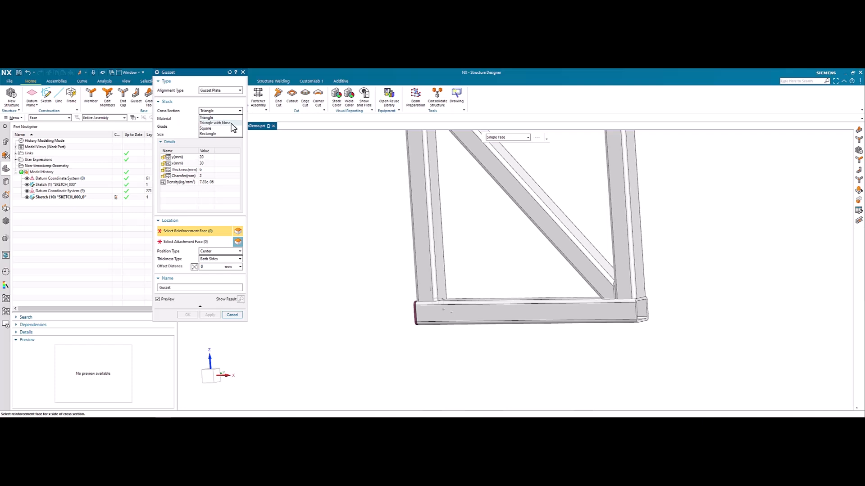
left_click(206, 117)
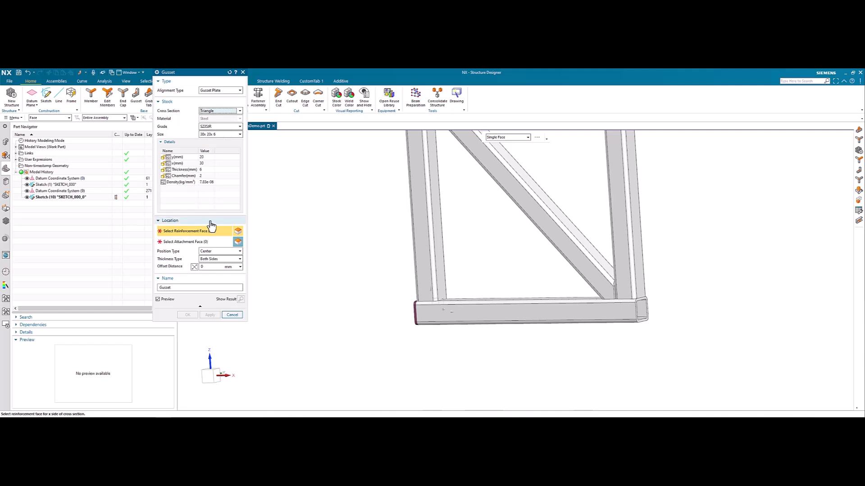
left_click(439, 279)
left_click(386, 257)
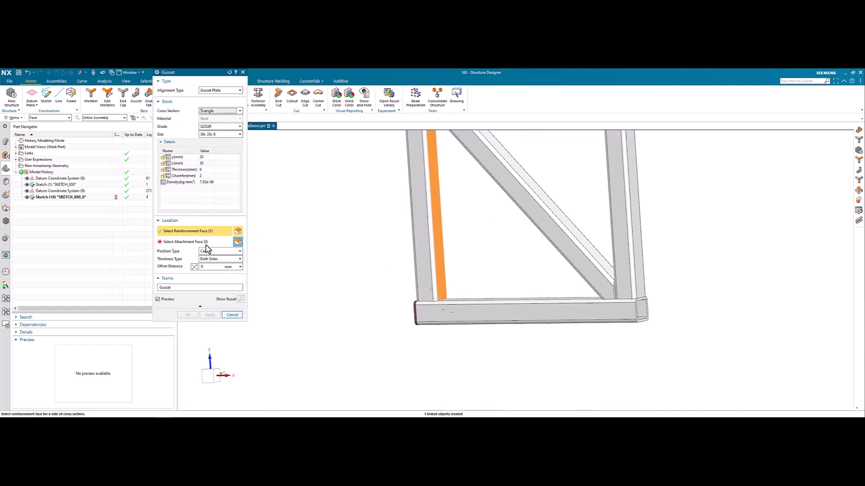
left_click(460, 299)
left_click(384, 261)
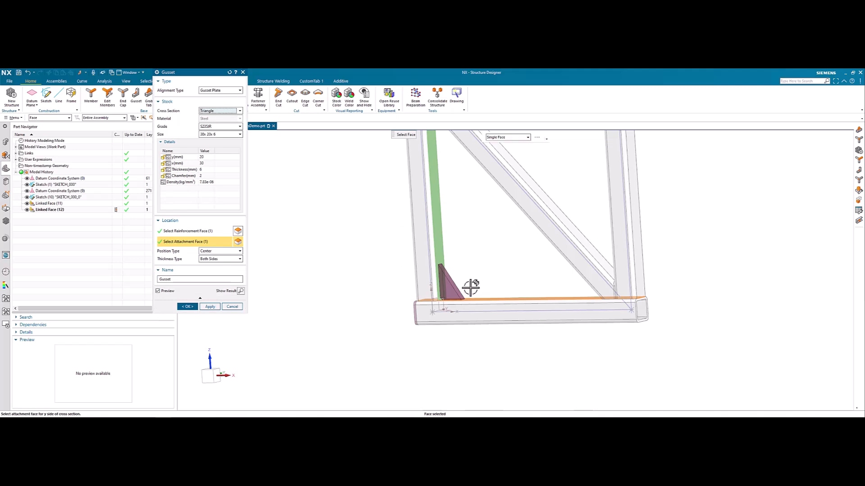
Try the Triangle with Nose, Square and Rectangle cross sections for the gusset and open the list of available sizes
left_click(226, 111)
left_click(225, 122)
left_click(232, 114)
left_click(228, 129)
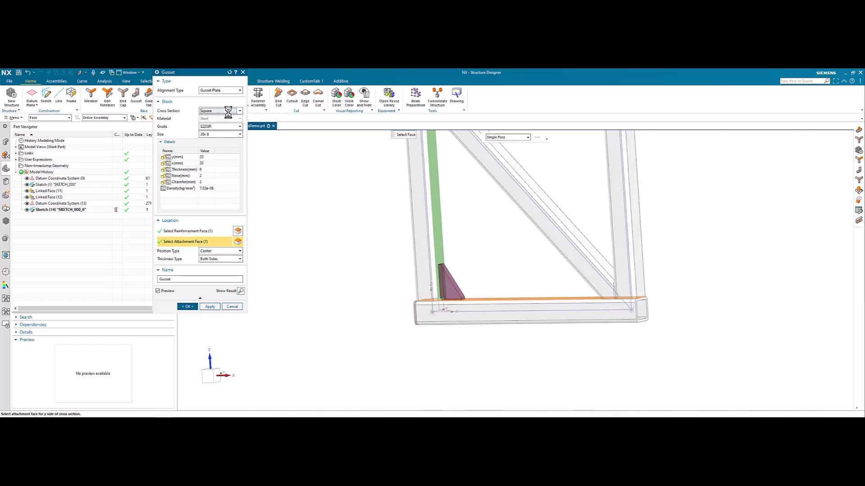
left_click(228, 111)
left_click(226, 137)
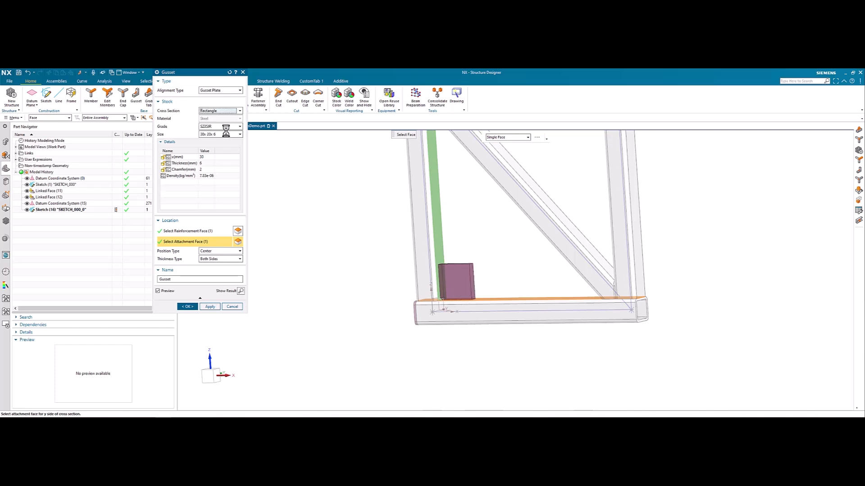
left_click(228, 134)
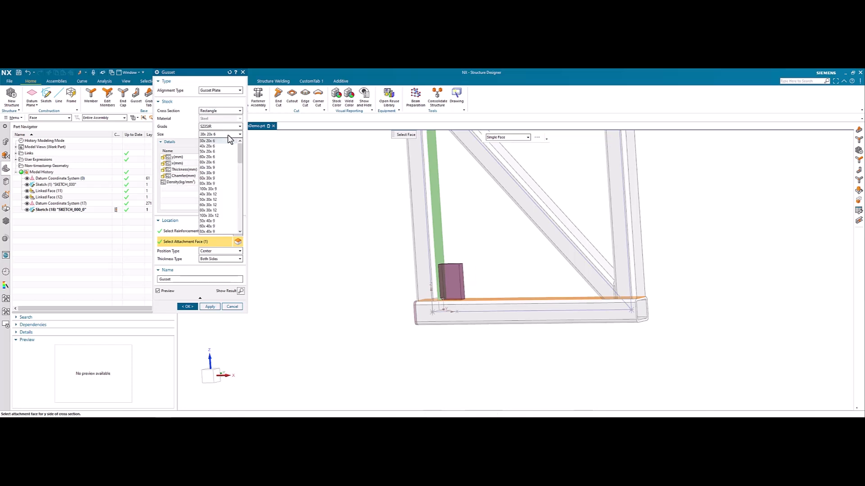
Set the gusset's cross section to Triangle, keep position Center and thickness on Both Sides, and create the 30x20x6 gusset
left_click(217, 112)
left_click(220, 111)
left_click(219, 122)
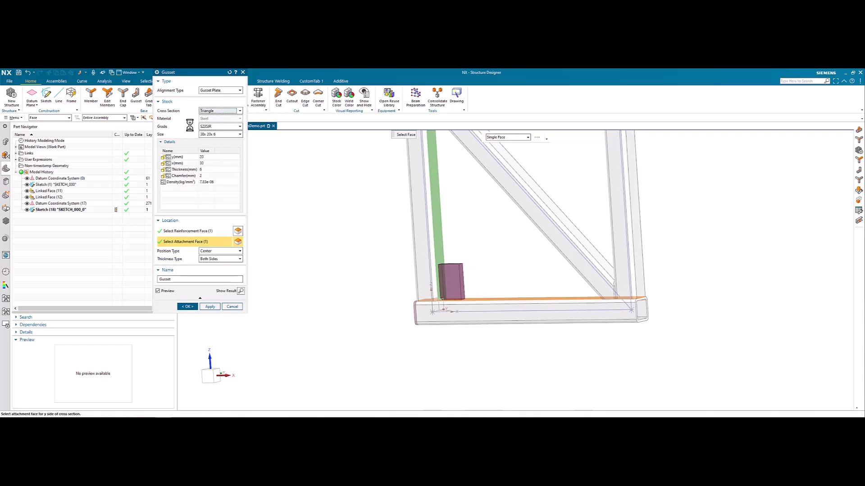
left_click(223, 251)
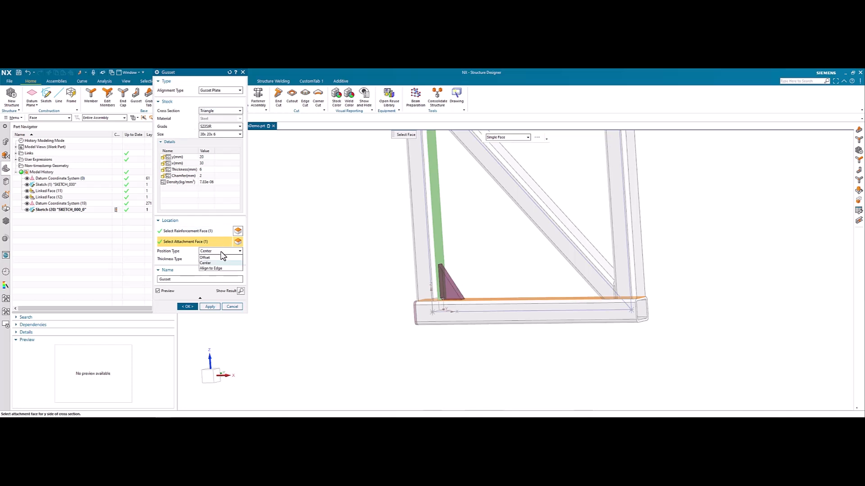
left_click(182, 257)
left_click(208, 260)
left_click(212, 266)
left_click(187, 306)
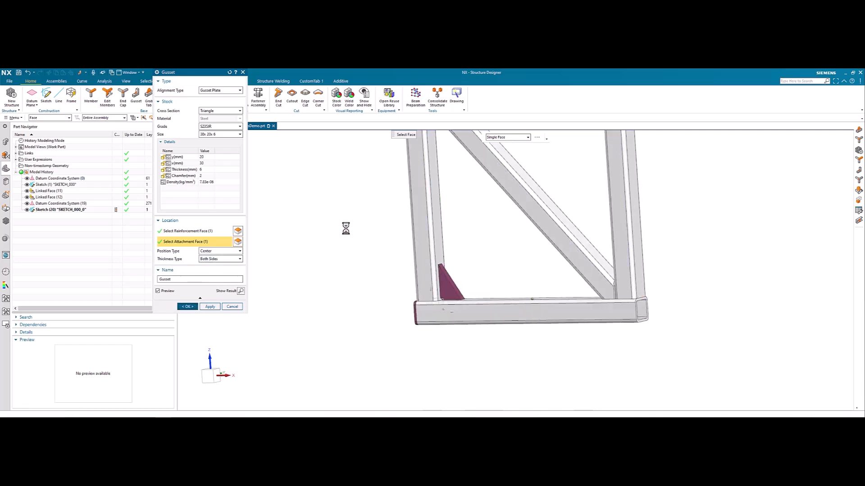
Start a Grab Tab with the front face of the middle horizontal member as its linked attachment face
scroll(352, 220, "down", 2)
scroll(352, 220, "down", 1)
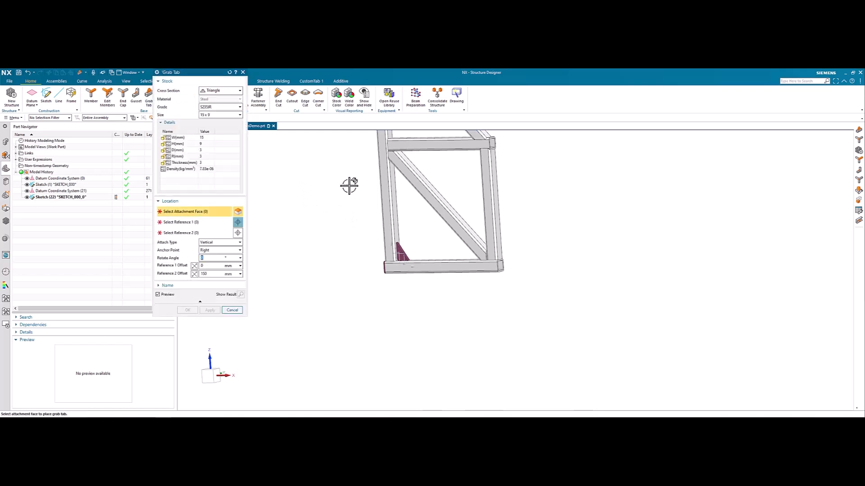
middle_click_drag(353, 168, 339, 240, "shift")
left_click(414, 230)
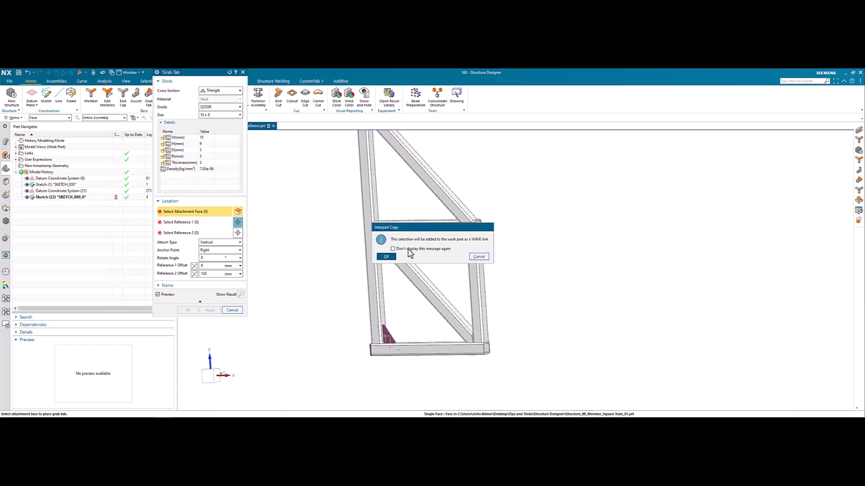
left_click(392, 259)
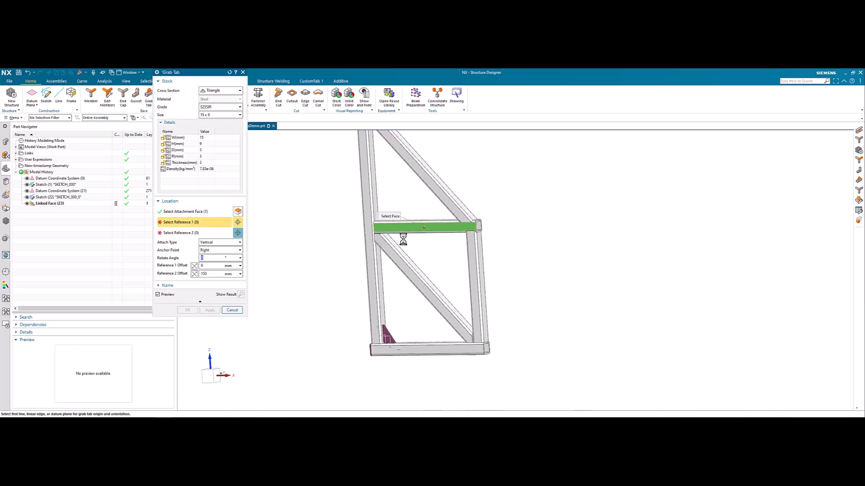
Set the attachment face's upper long edge as the grab tab's first reference and its far end edge as the second
scroll(398, 223, "up", 4)
left_click(398, 223)
left_click(238, 232)
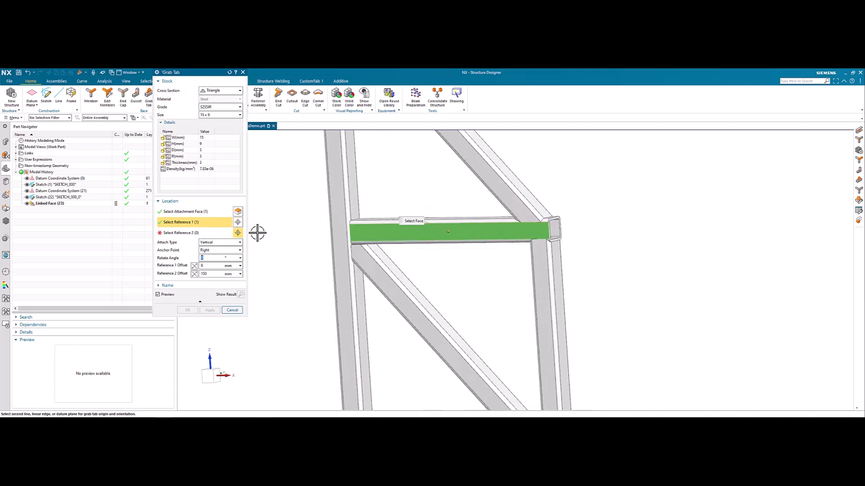
left_click(548, 231)
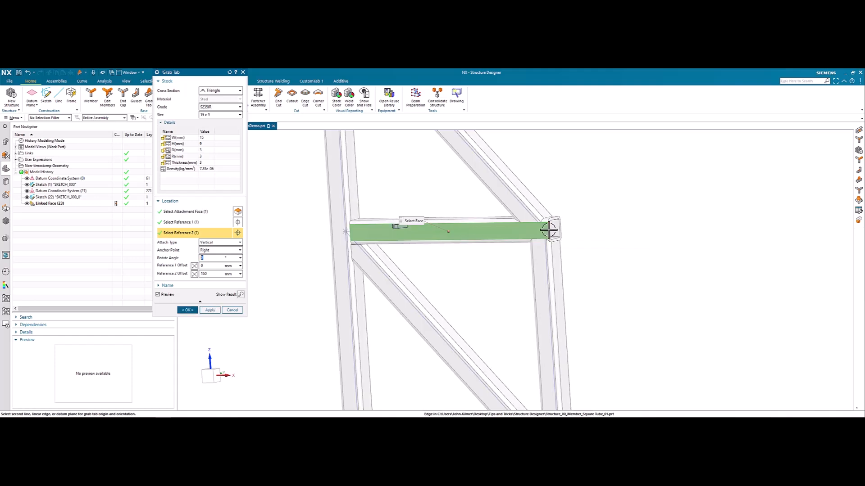
Set the Reference 1 Offset to 5 mm and create the 15x9 Triangle grab tab
scroll(400, 227, "up", 3)
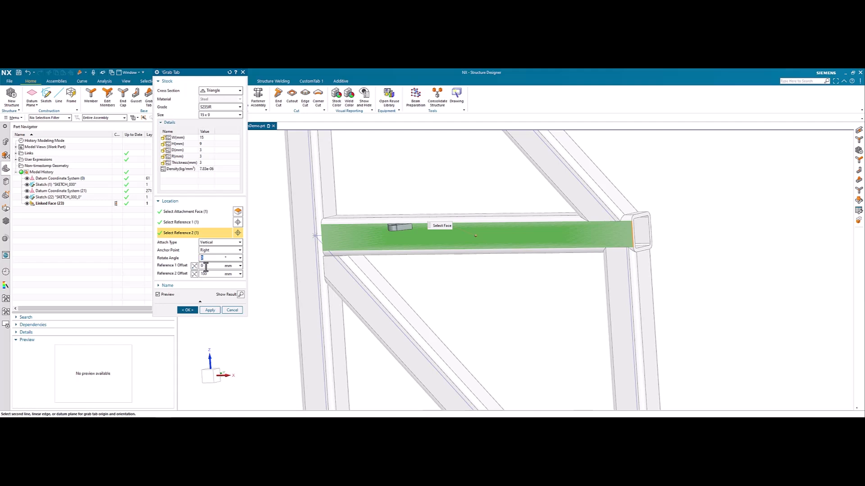
key("Return")
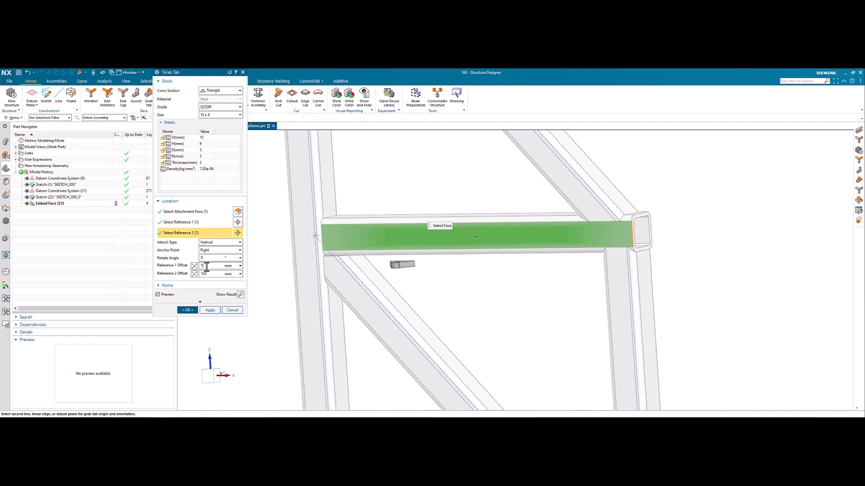
type("10")
key("Return")
type("0")
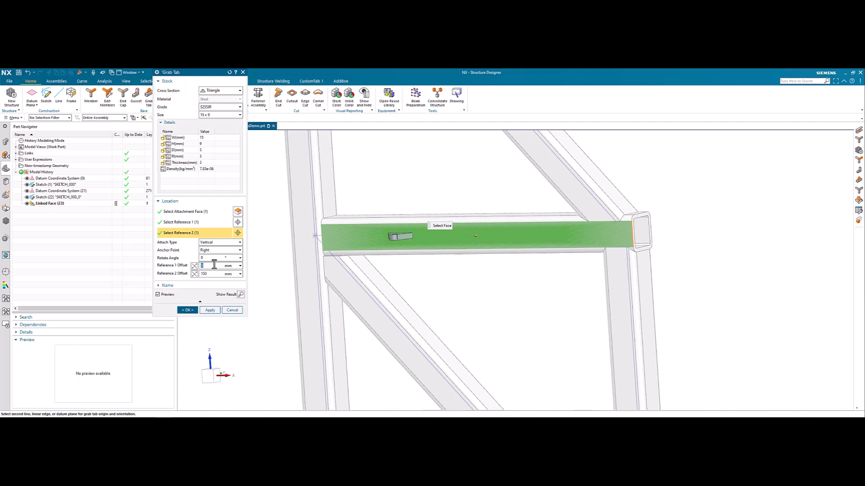
left_click(187, 310)
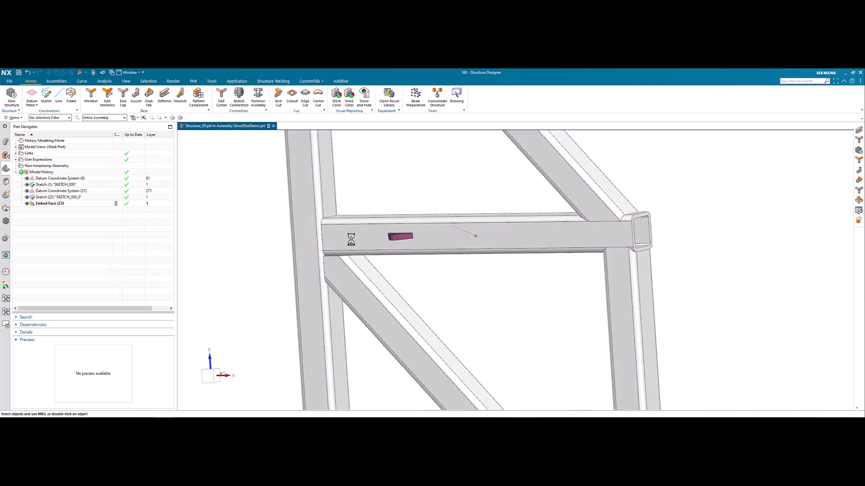
Switch the work part to the grab tab and back to the top-level assembly StructDesDemo
double_click(394, 236)
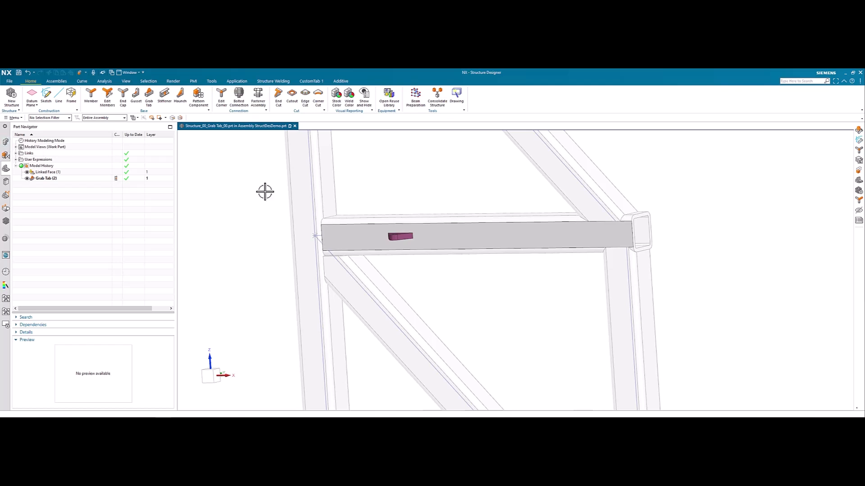
left_click(5, 141)
double_click(53, 148)
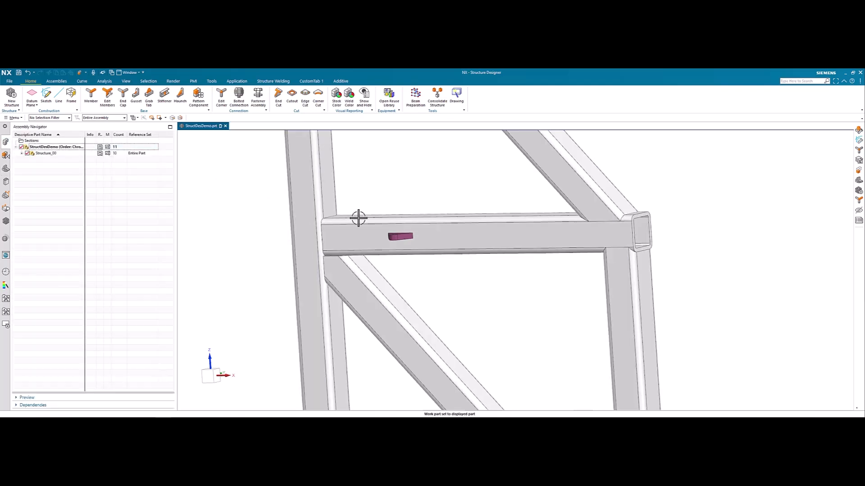
right_click(394, 237)
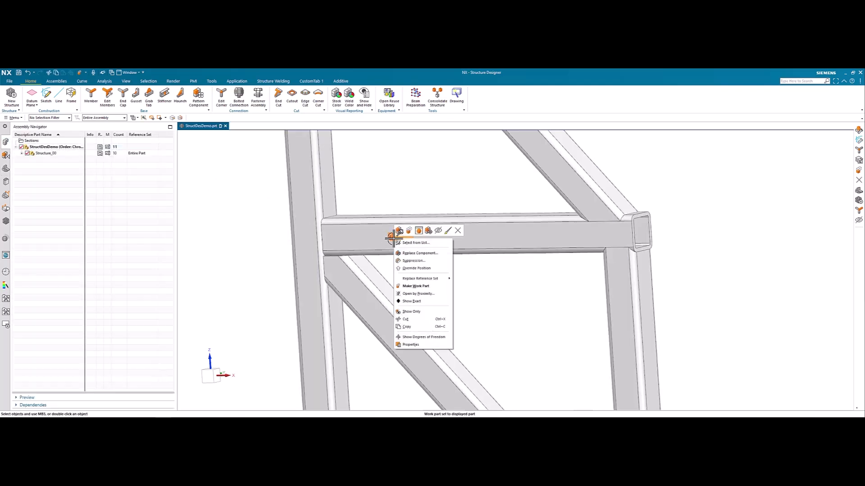
key("Escape")
key("Escape")
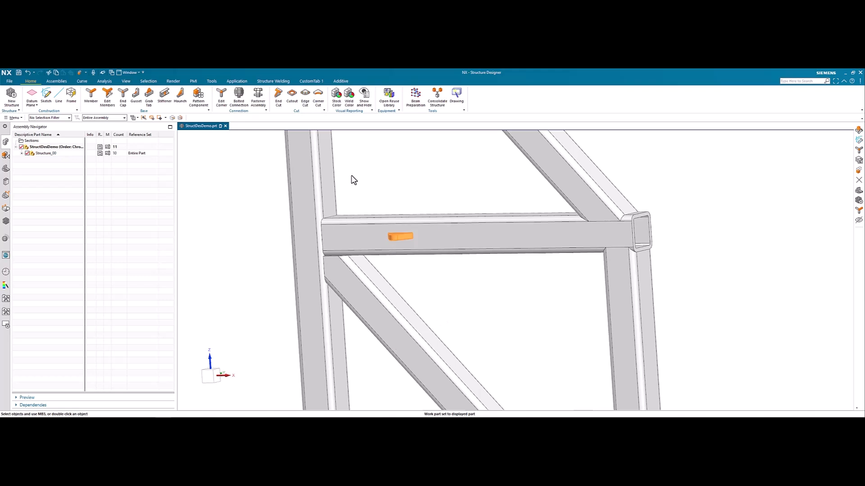
Examine the cross sections offered for a grab tab and leave the command without creating one
left_click(149, 97)
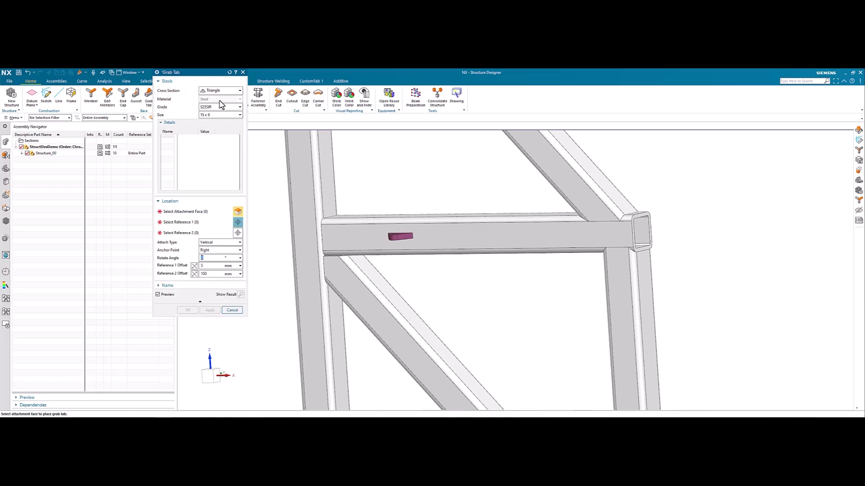
left_click(220, 90)
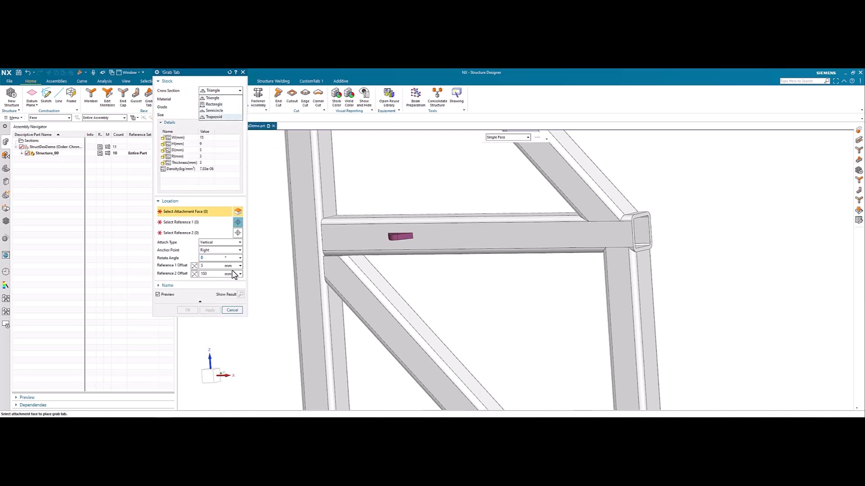
left_click(235, 314)
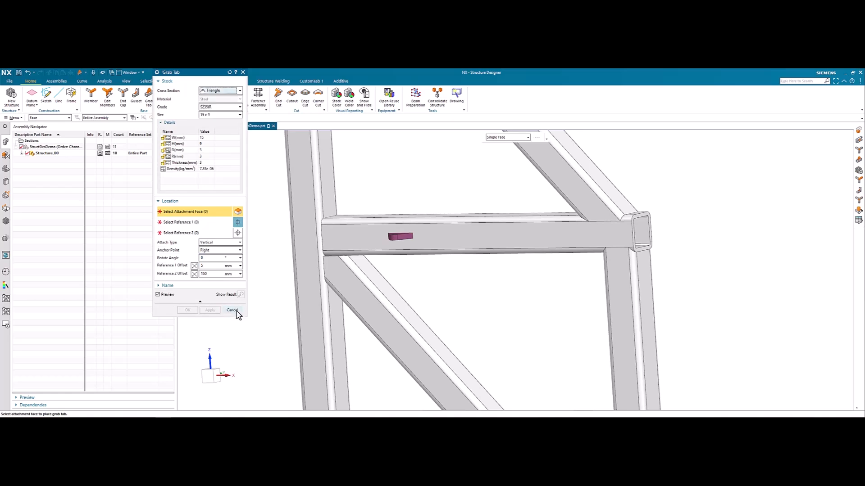
left_click(235, 312)
Create a Rectangle stiffener with Full filling inside the middle horizontal member, aligned to the tube's inner side wall
left_click(167, 100)
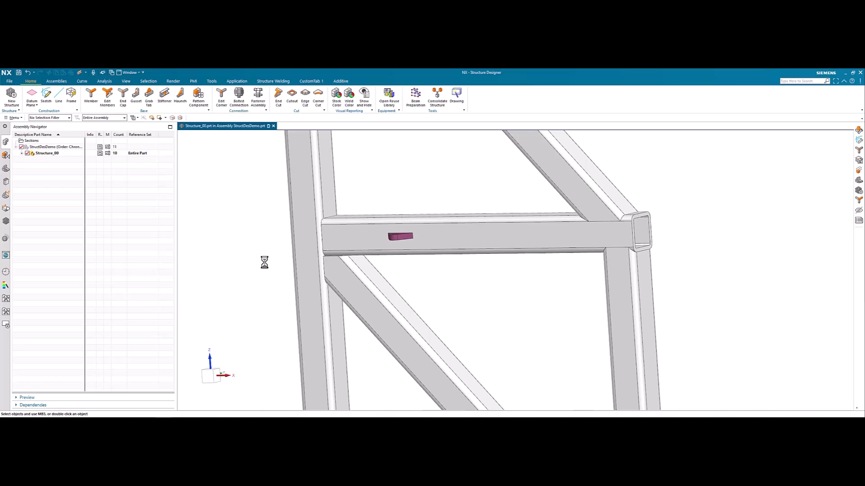
middle_click_drag(521, 247, 477, 255)
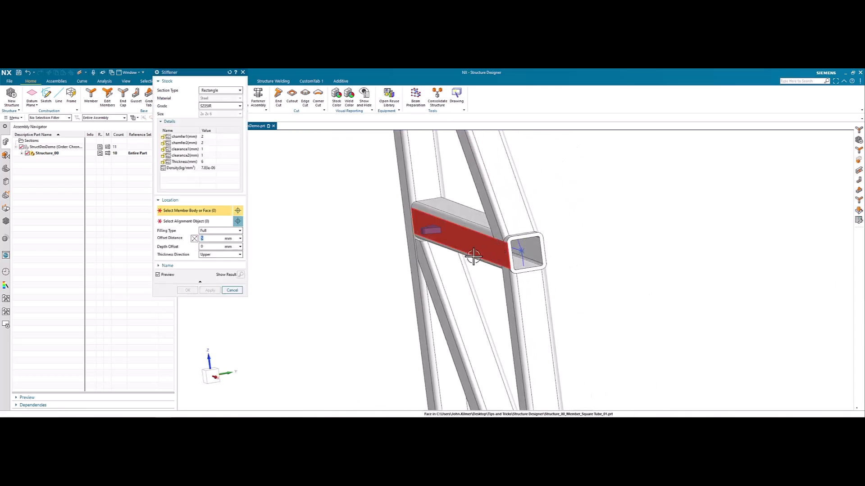
left_click(525, 263)
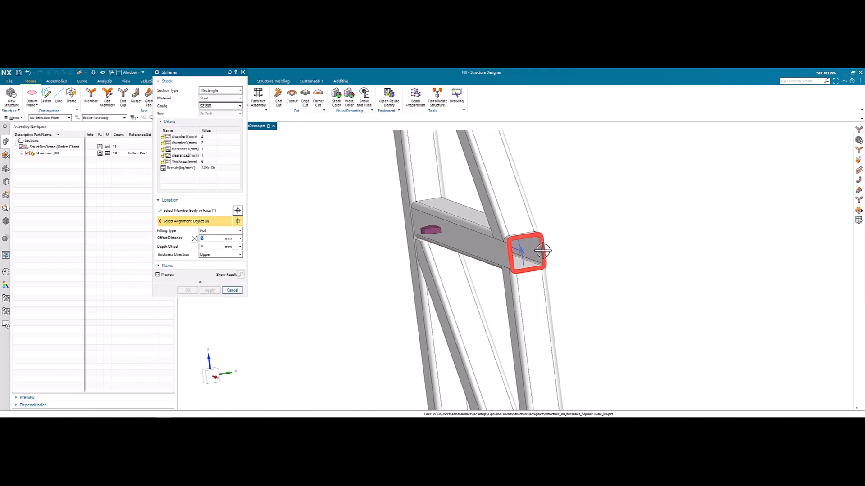
left_click(540, 250)
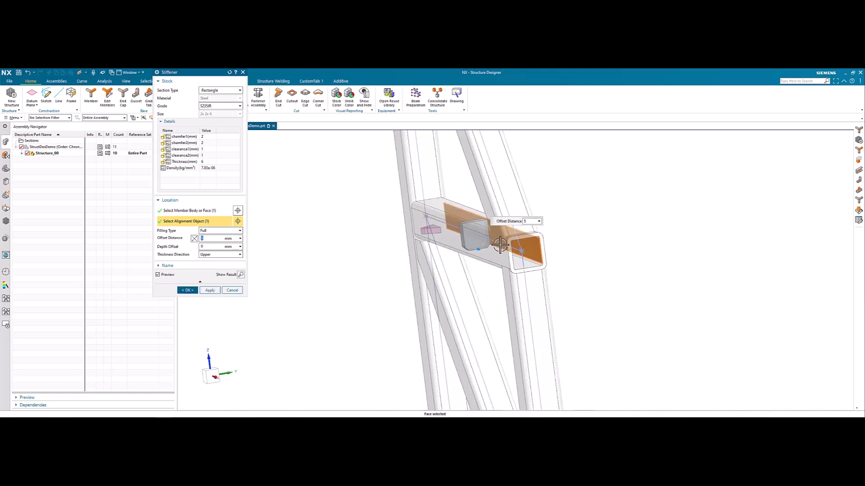
left_click(202, 291)
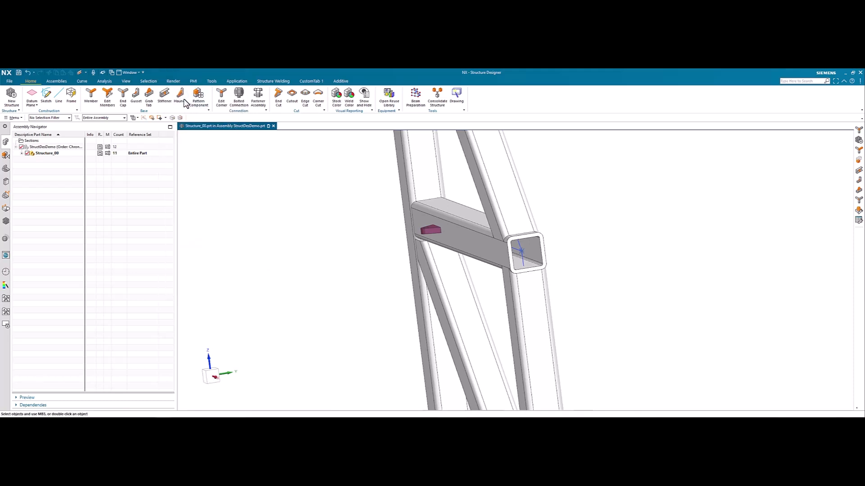
Start a Haunch with the tall upright's inner face as reinforcement face and the middle horizontal member's upper face as attachment face
left_click(184, 100)
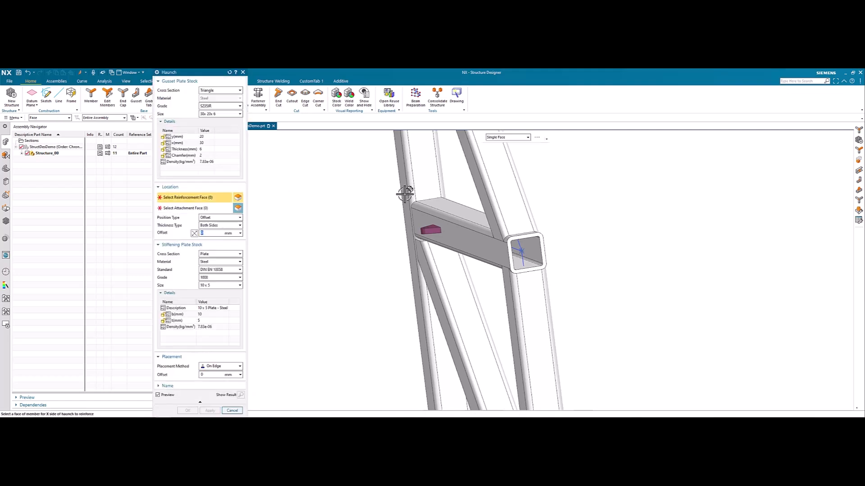
left_click(429, 194)
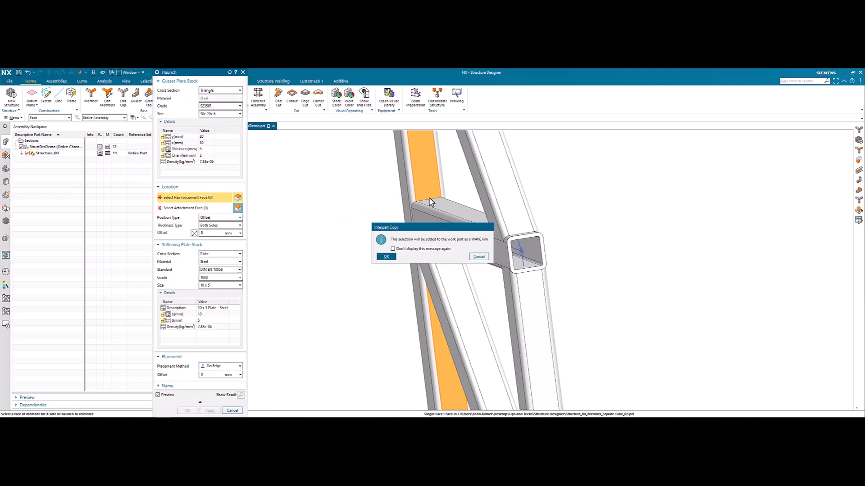
left_click(387, 258)
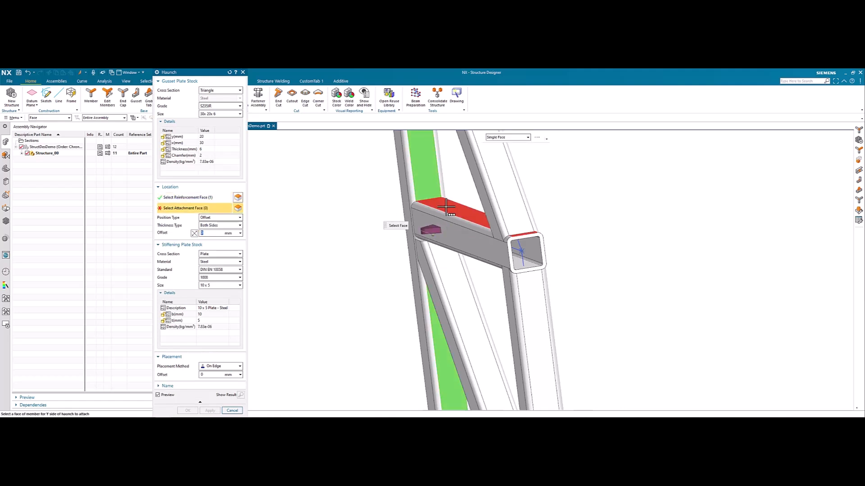
left_click(446, 207)
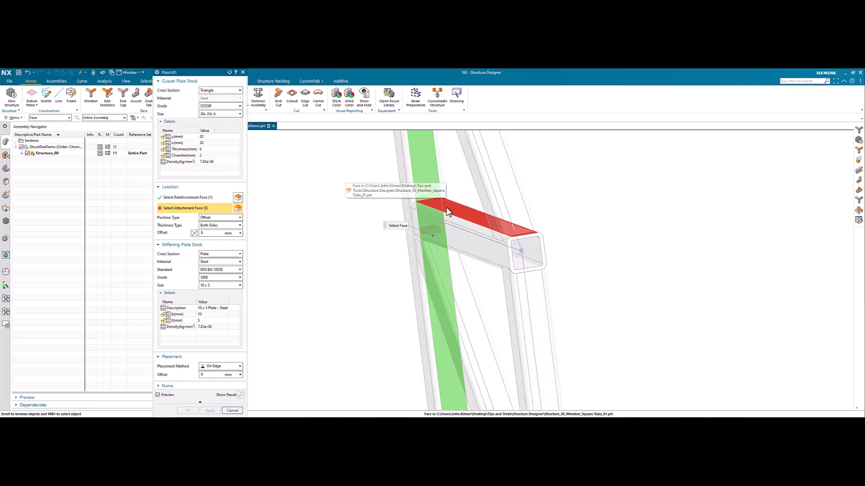
left_click(447, 209)
left_click(386, 258)
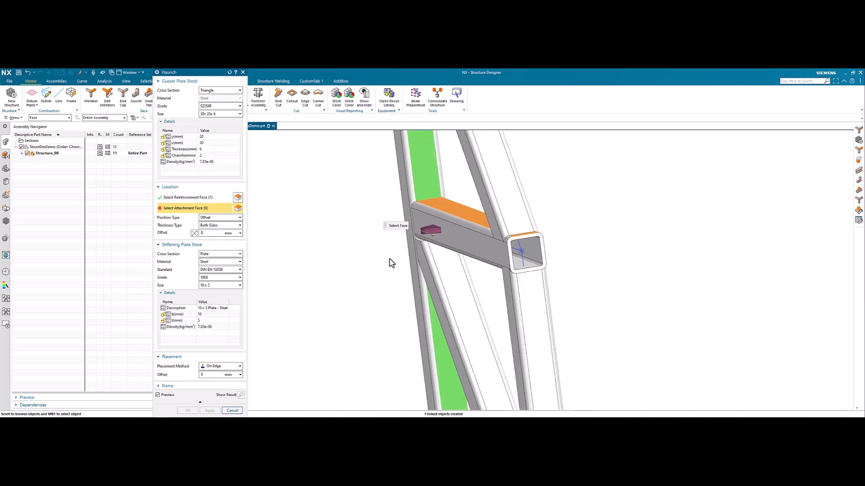
Set the haunch's gusset plate cross section to Triangle with Nose and create the haunch with the 10 x 5 stiffening plate On Edge
middle_click_drag(365, 219, 380, 219)
left_click(218, 93)
left_click(218, 103)
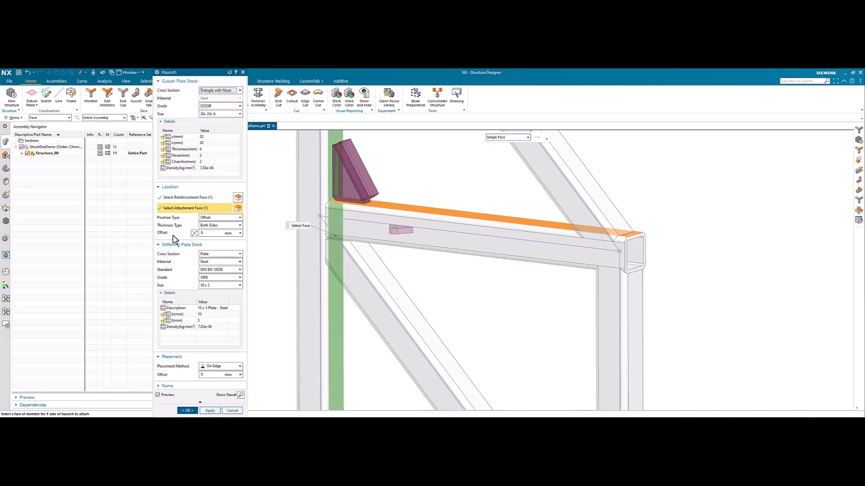
left_click(188, 413)
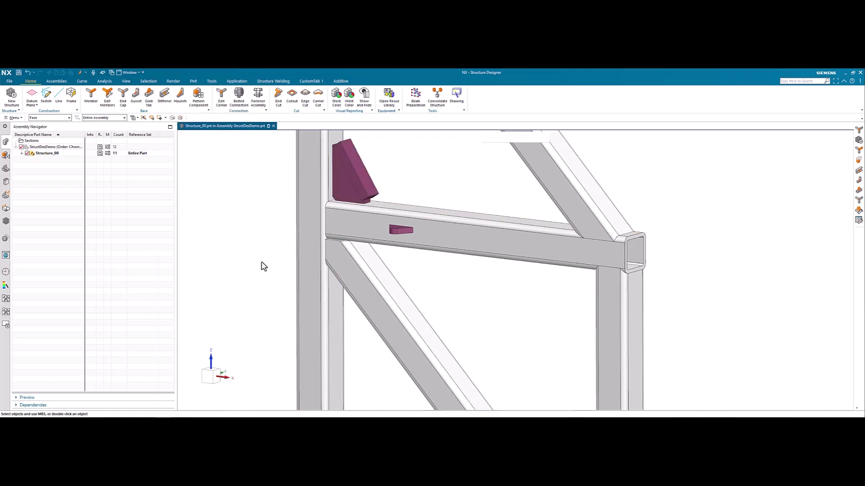
scroll(262, 259, "down", 5)
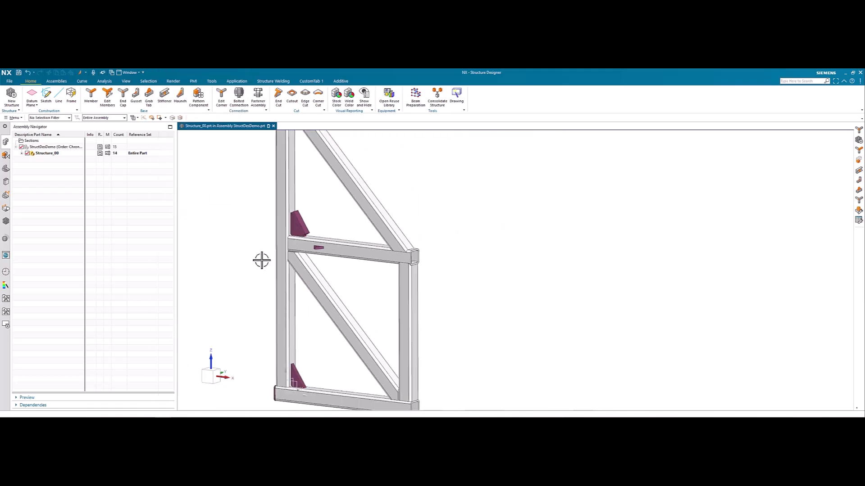
middle_click_drag(262, 259, 305, 251, "shift")
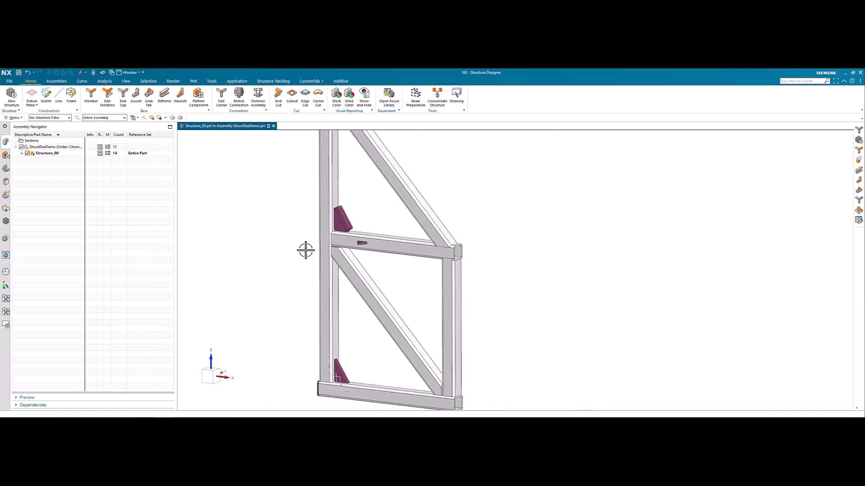
scroll(305, 250, "down", 1)
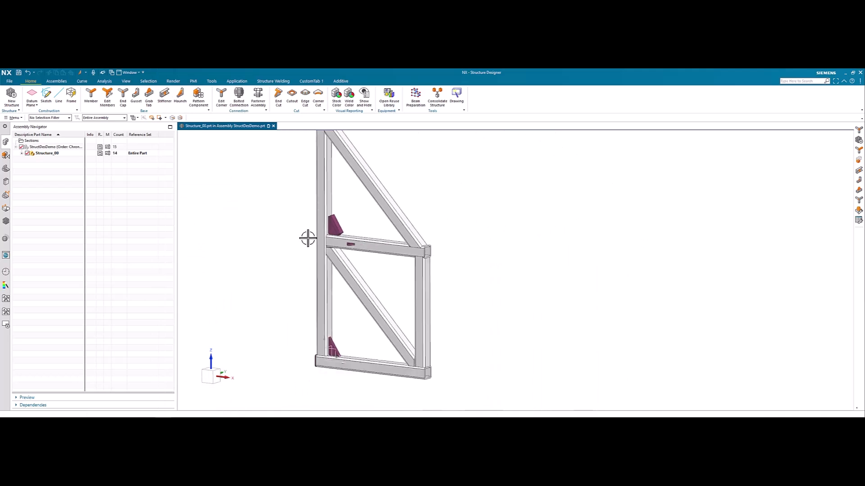